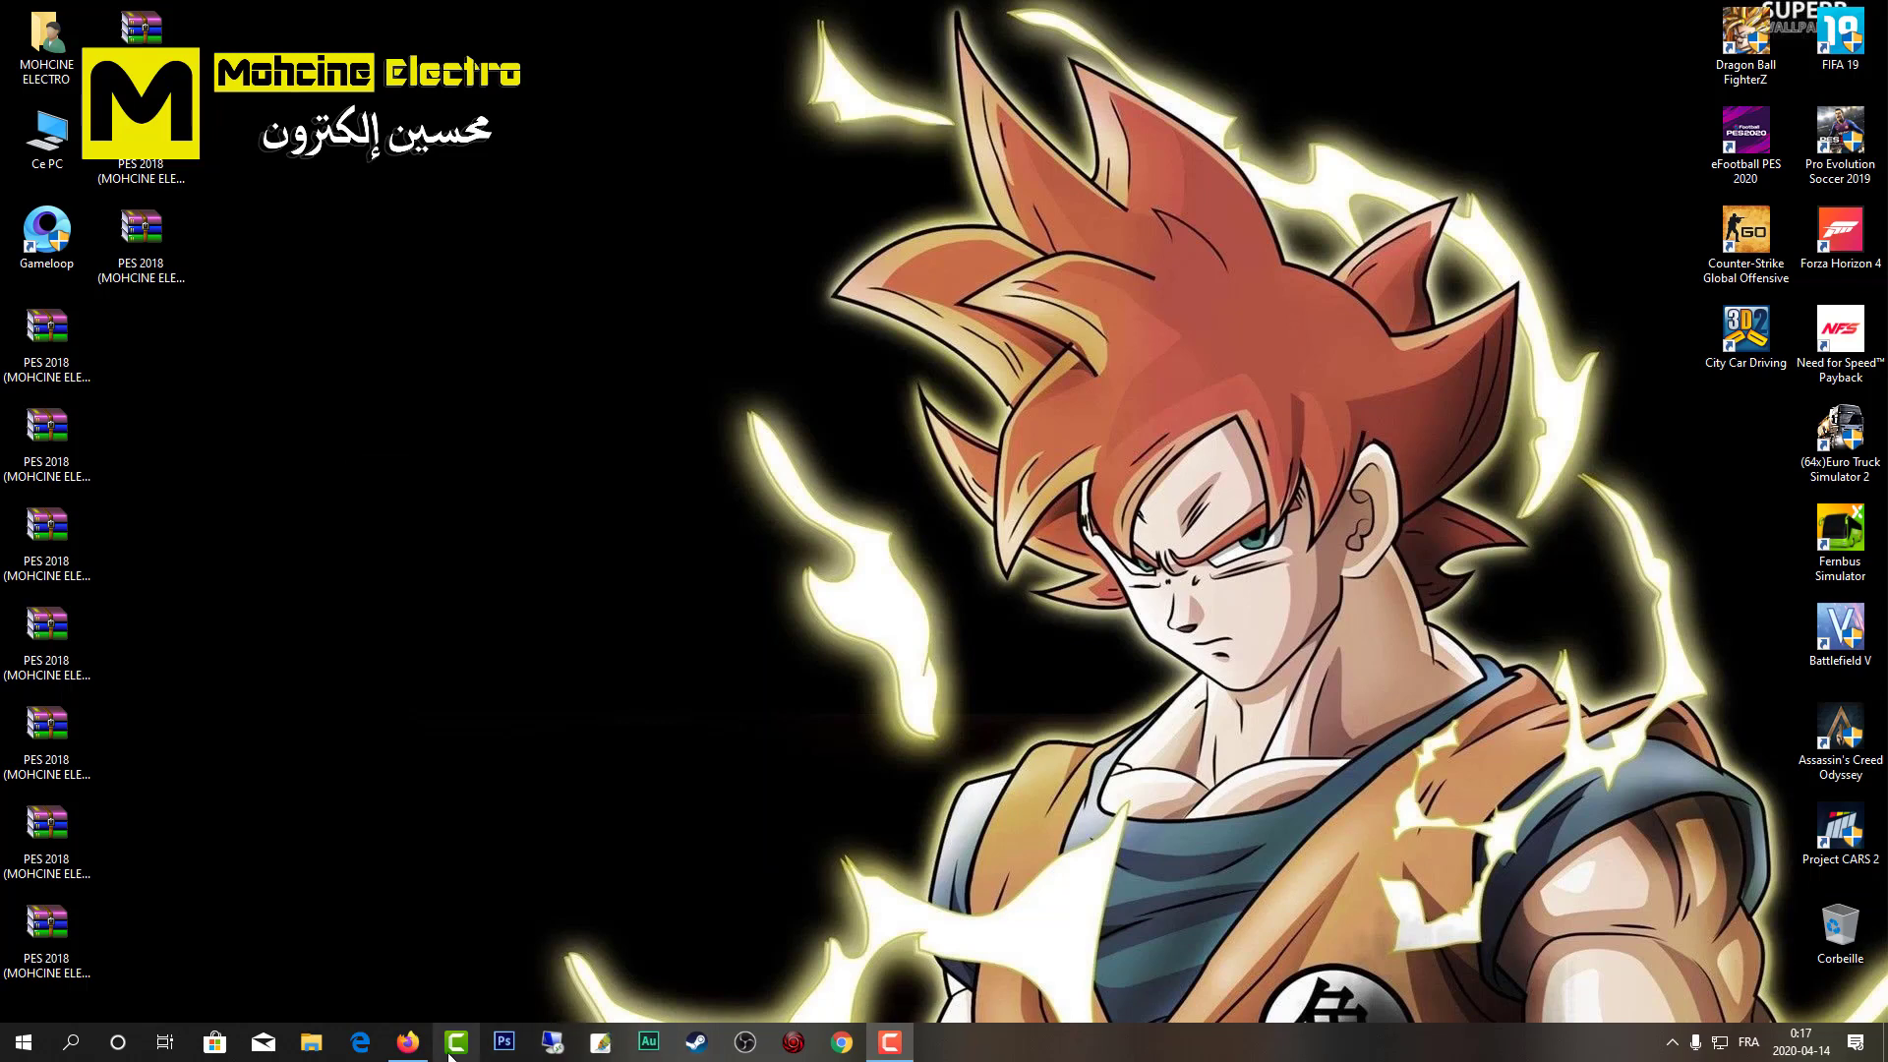
Step: Bring up the YouTube lesson in Firefox, highlight the title part on three ways to load PlayStation 3 games, and minimize the browser
{"action": "left_click", "coordinate": [408, 1043]}
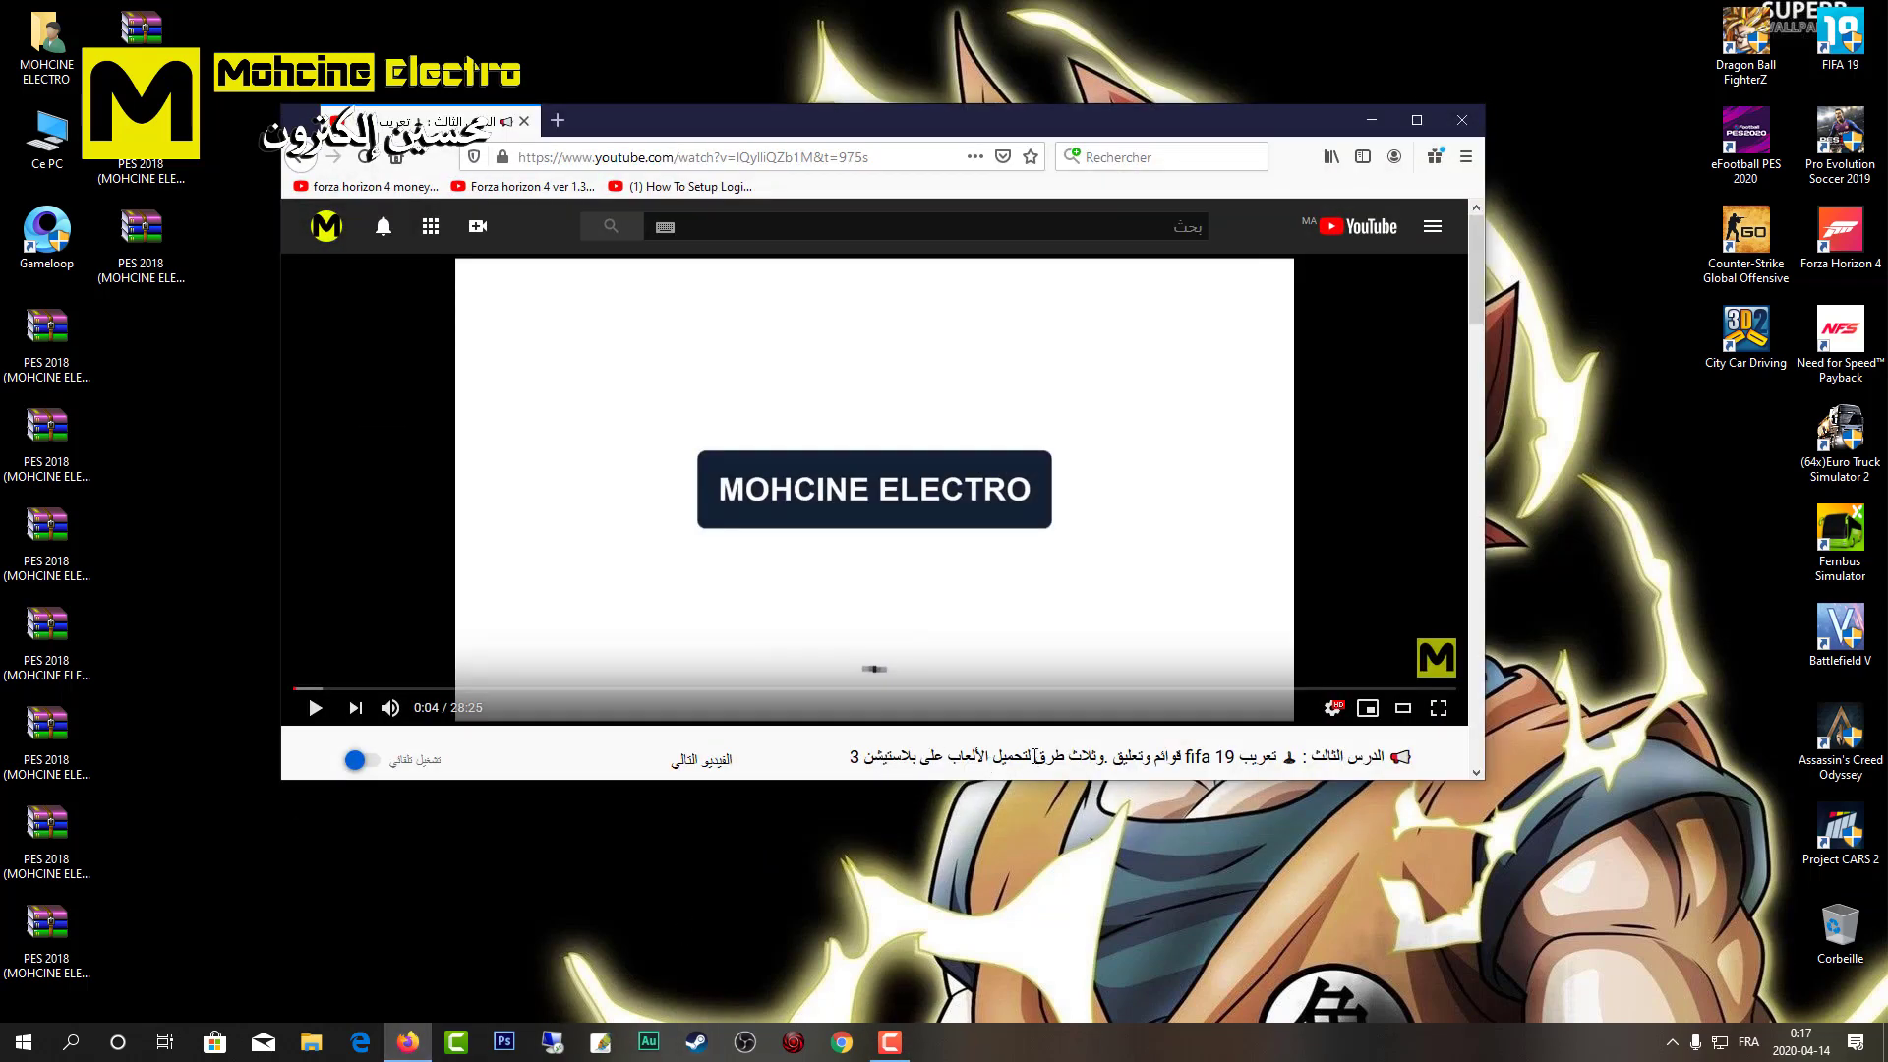
{"action": "left_click_drag", "start_coordinate": [1027, 757], "coordinate": [871, 759]}
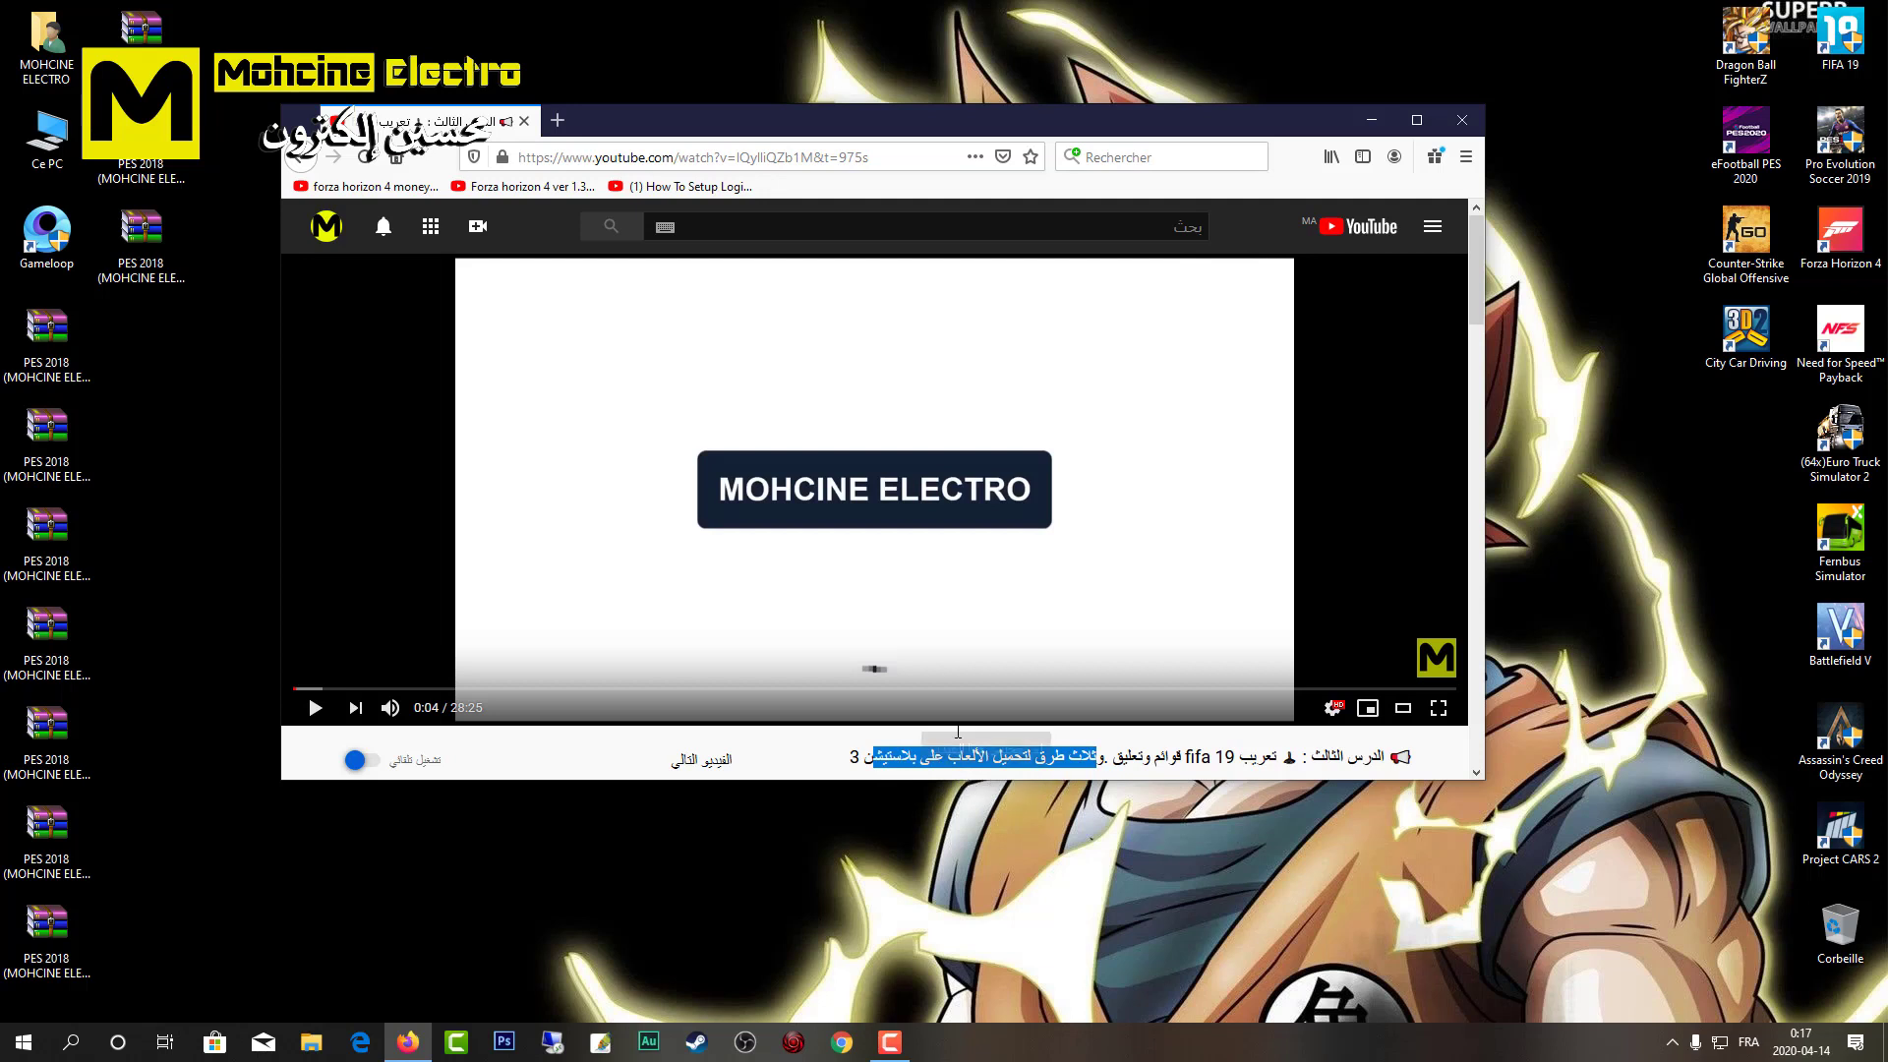
{"action": "mouse_move", "coordinate": [1095, 640]}
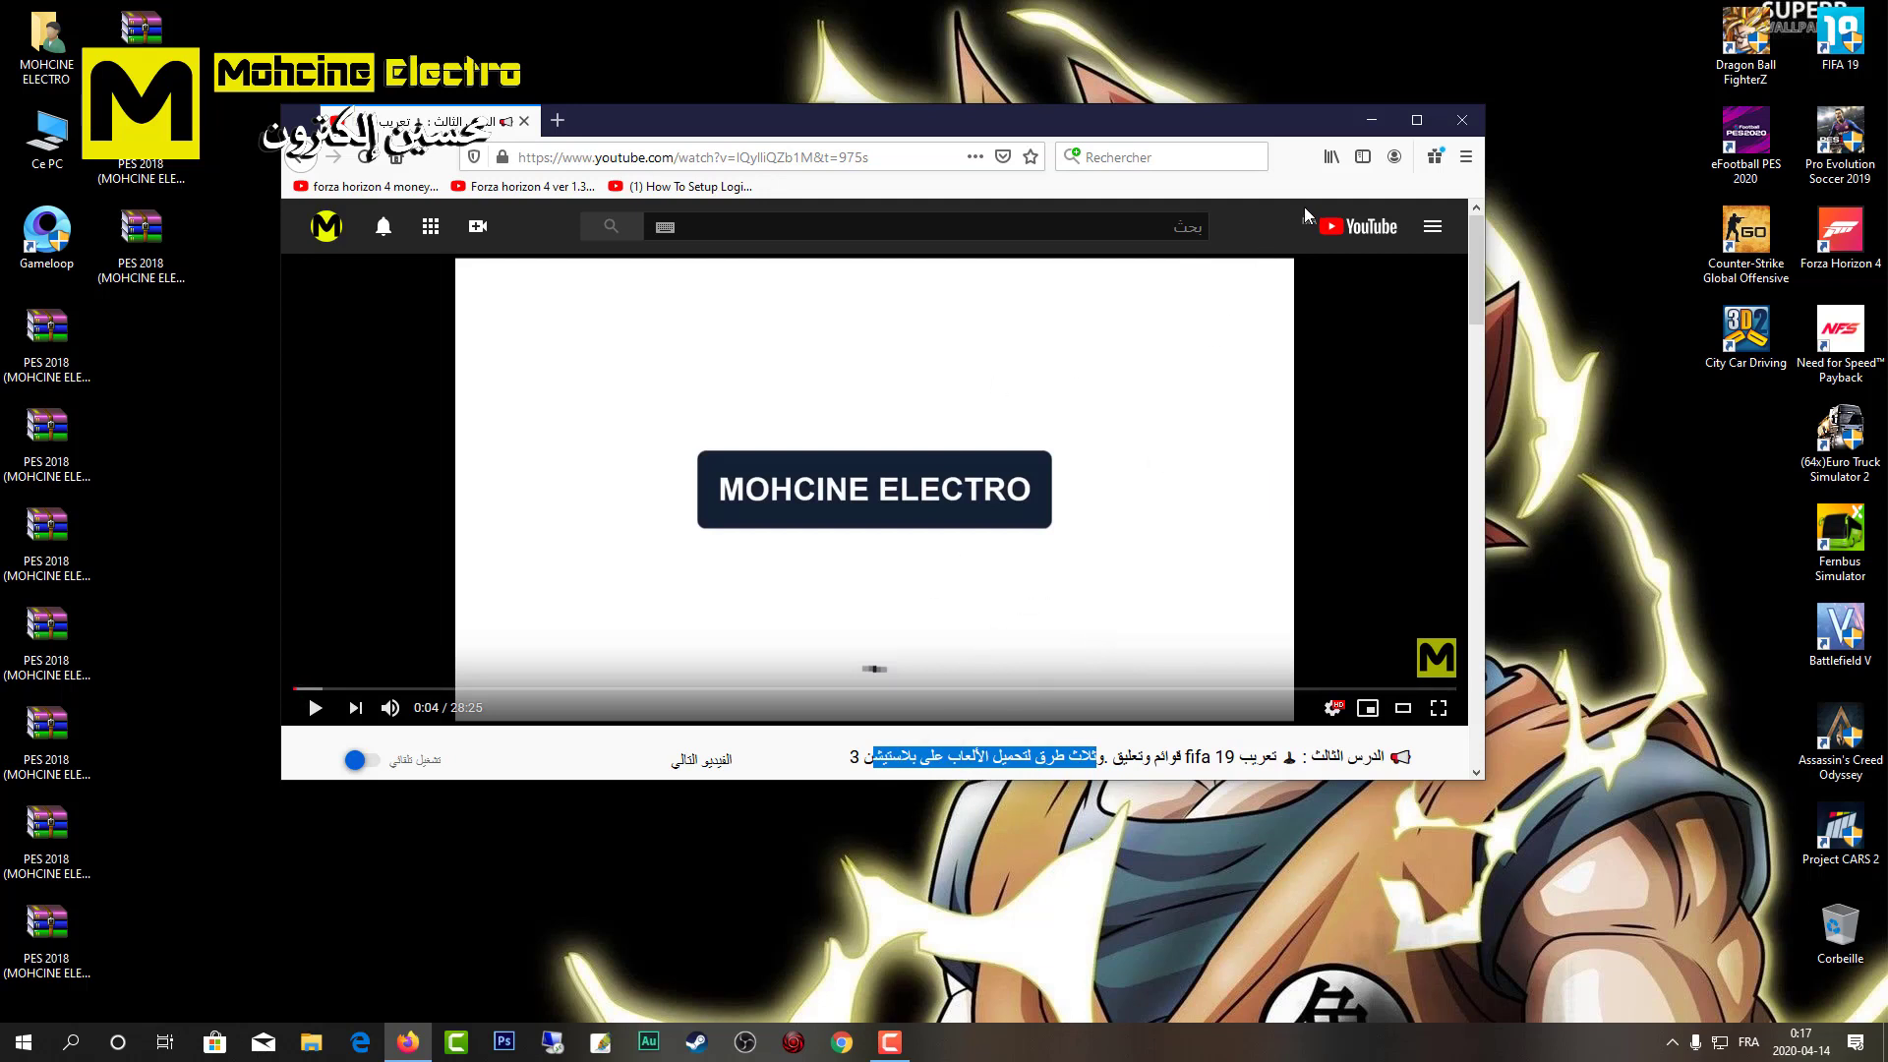
{"action": "left_click", "coordinate": [1373, 120]}
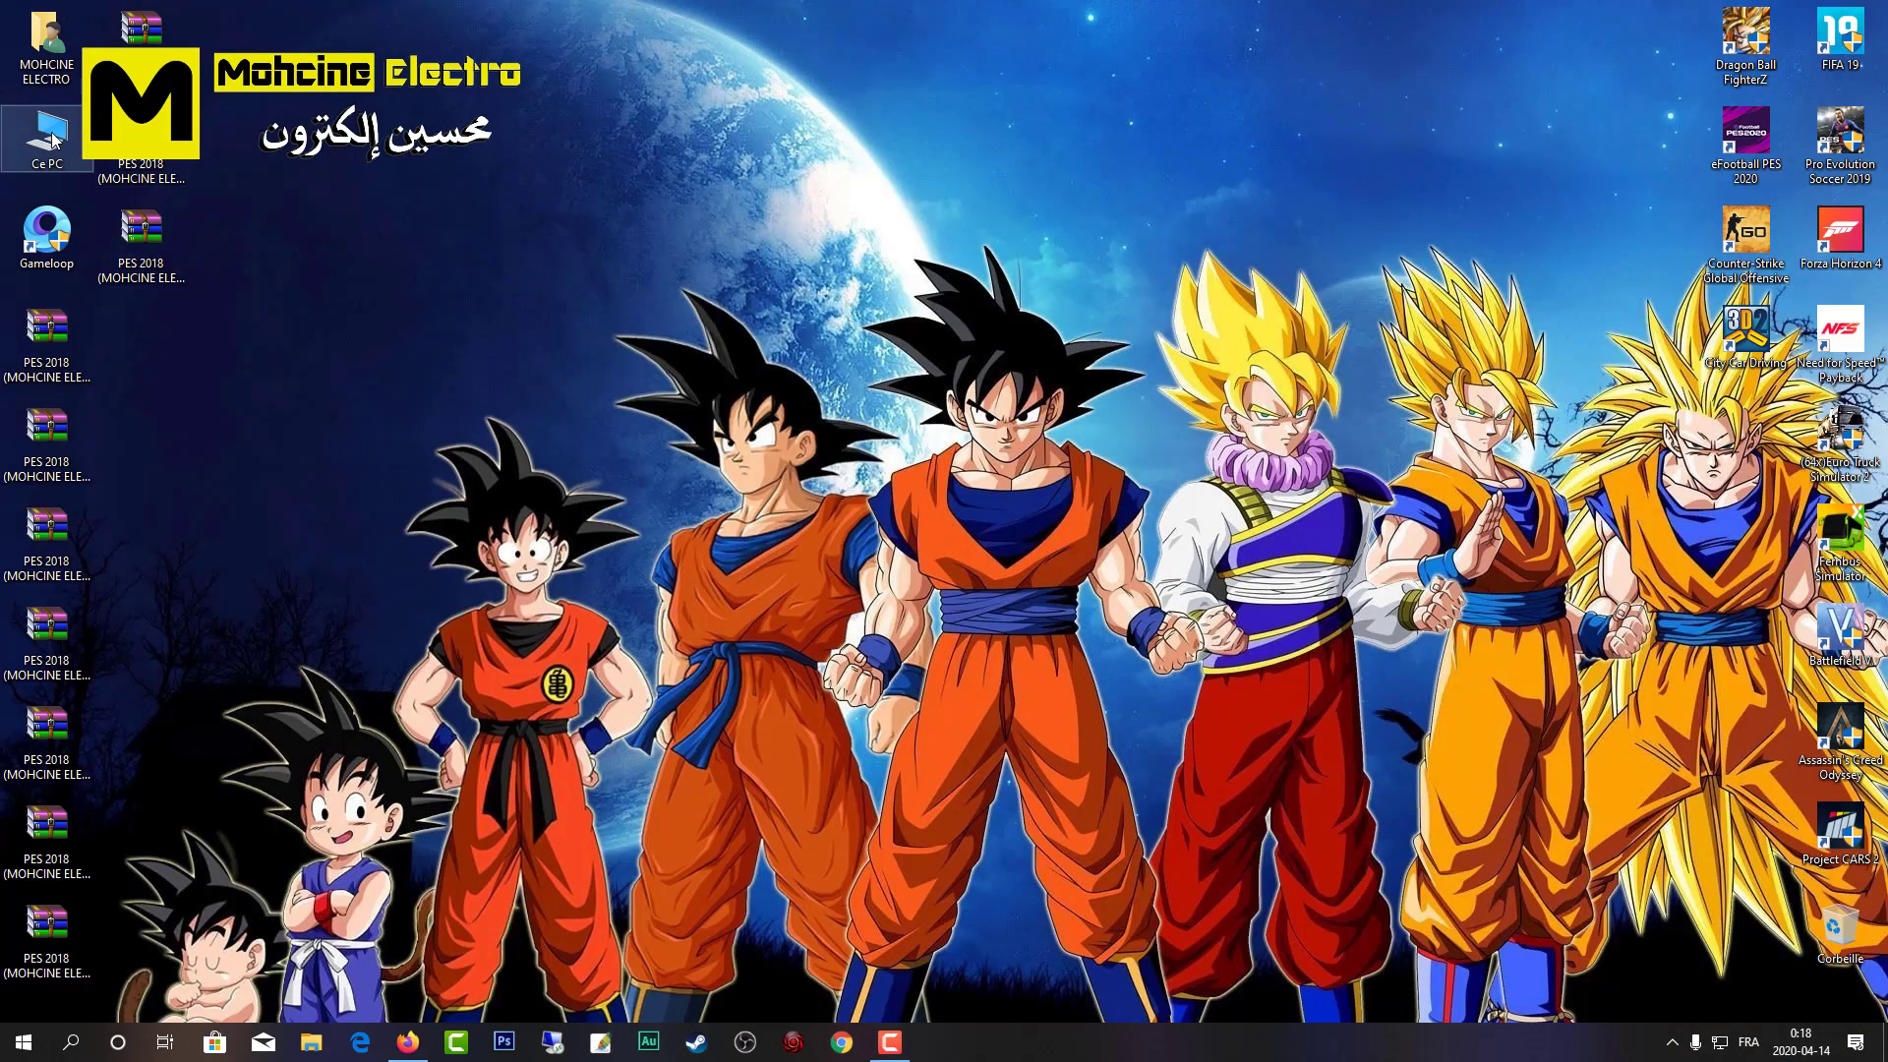
Step: Open Ce PC, look at the contents of the USB drive (G:) and return to the drive list
{"action": "double_click", "coordinate": [50, 138]}
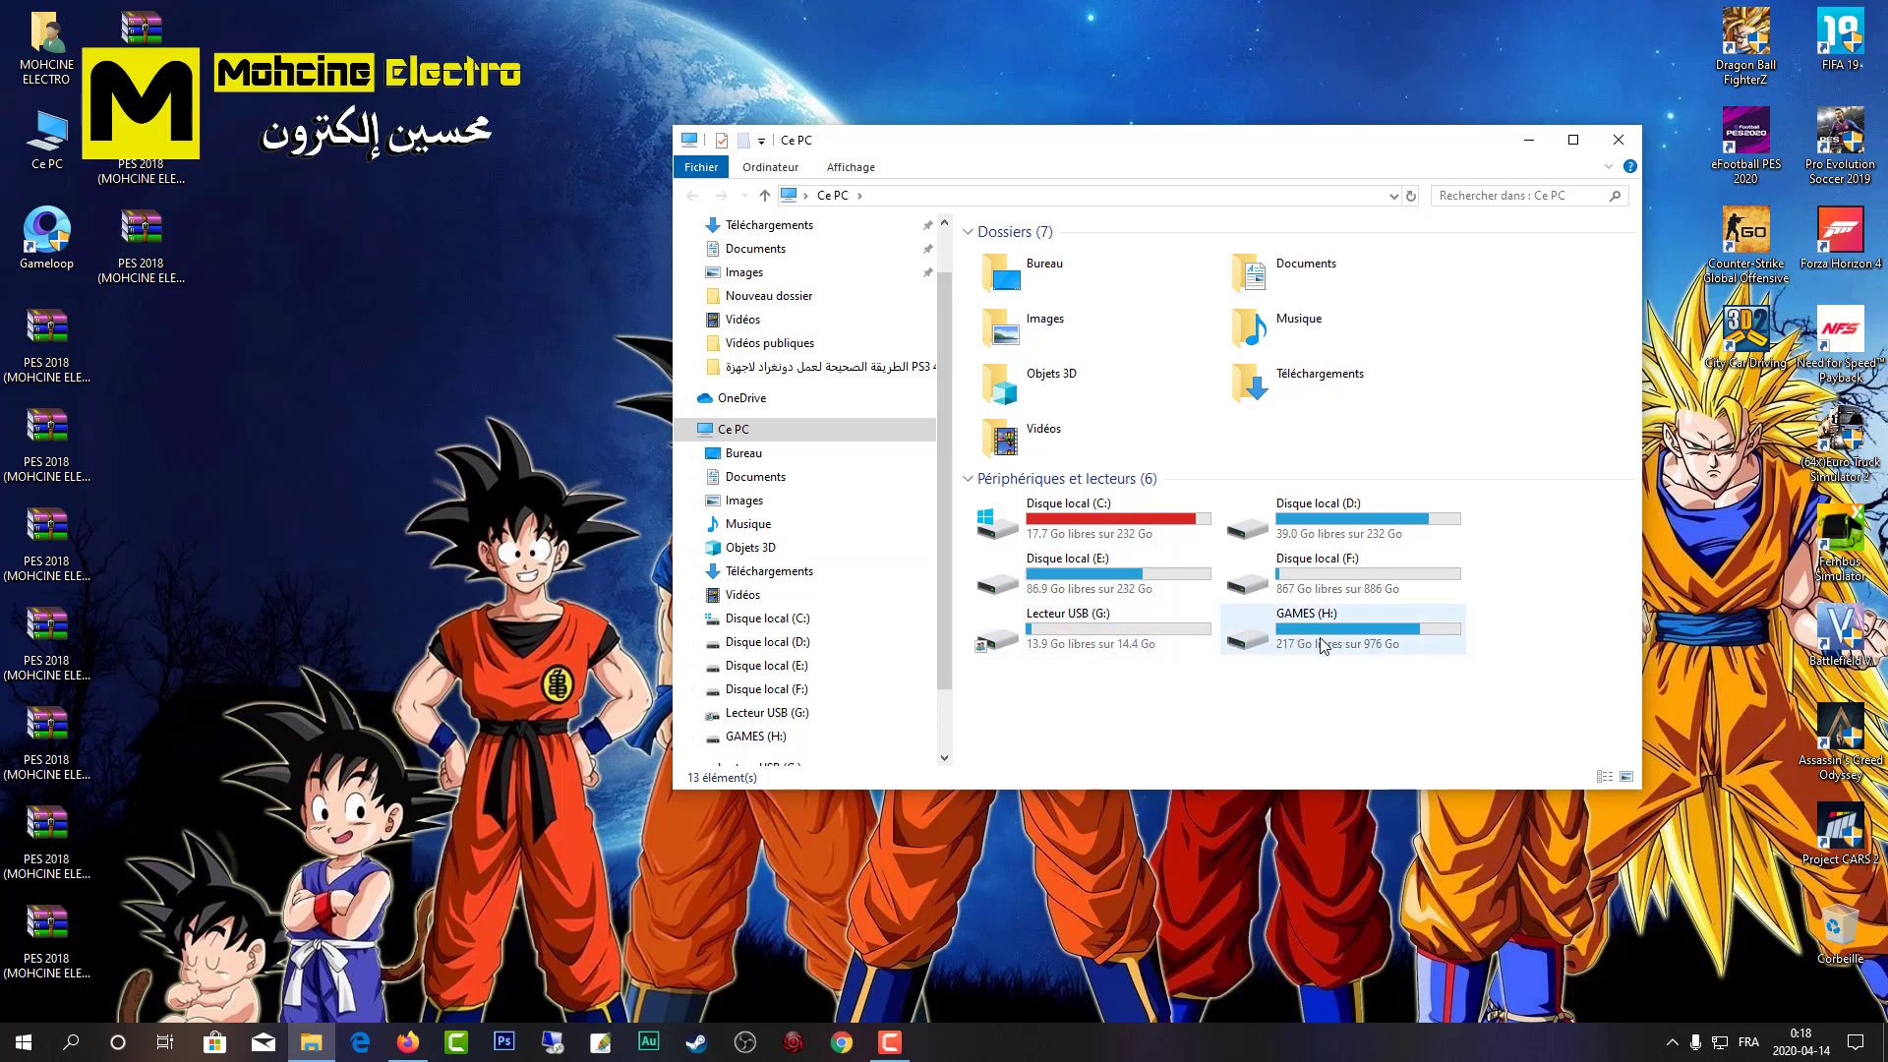
{"action": "double_click", "coordinate": [1141, 640]}
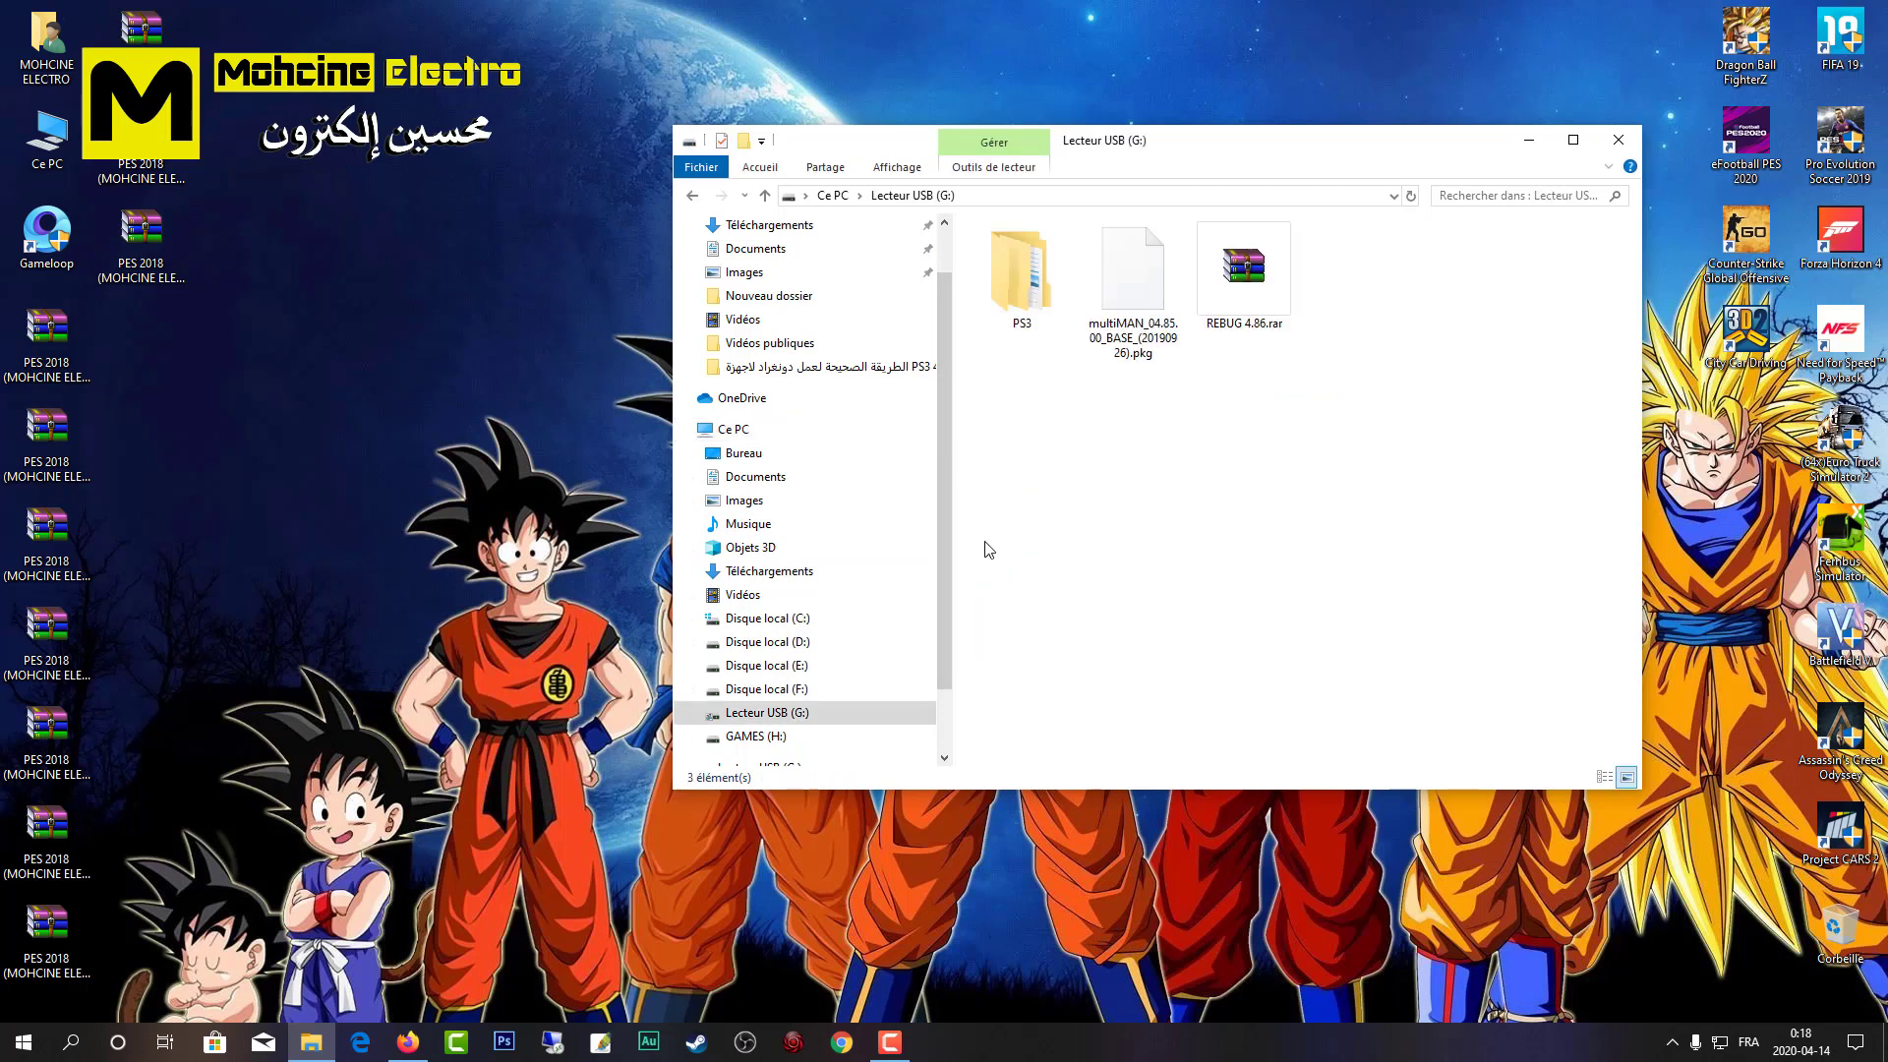
{"action": "left_click", "coordinate": [694, 198]}
Step: Quick-format the USB drive (G:) with the FAT32 file system and close the format dialog
{"action": "right_click", "coordinate": [1045, 637]}
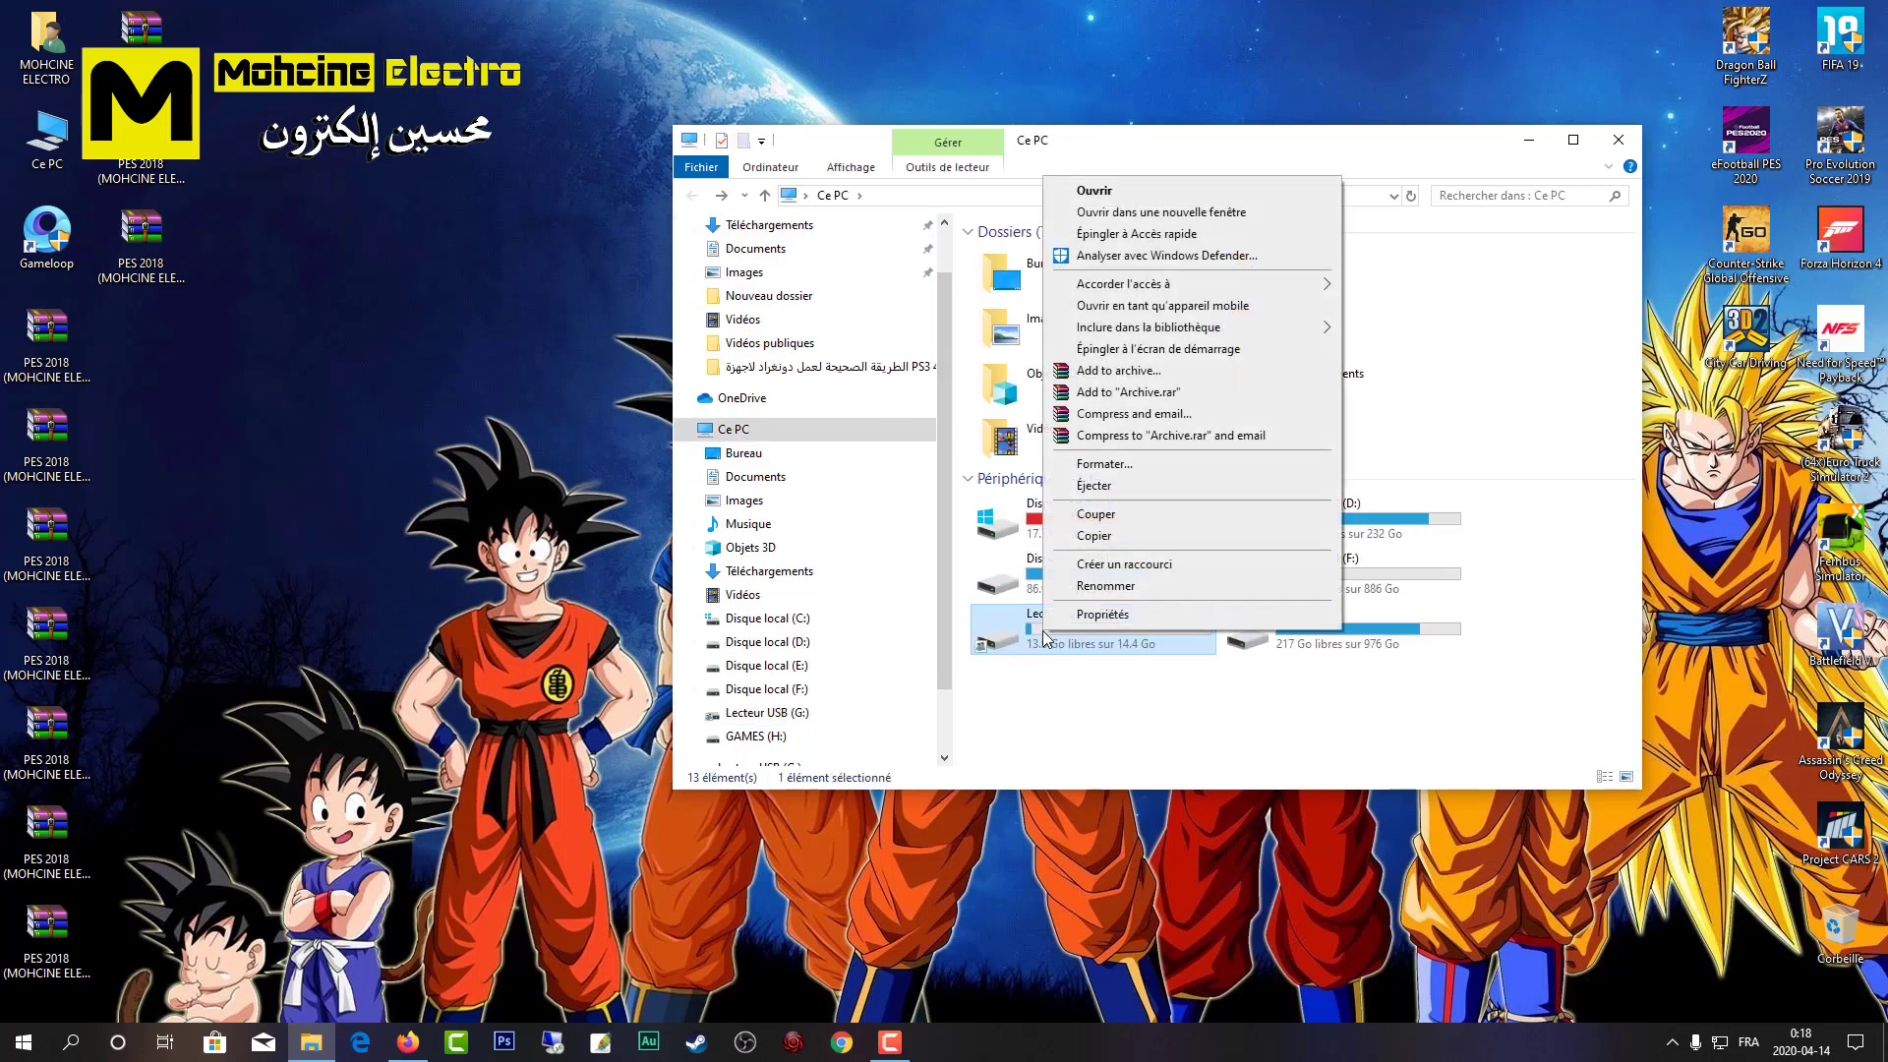
{"action": "left_click", "coordinate": [1107, 466]}
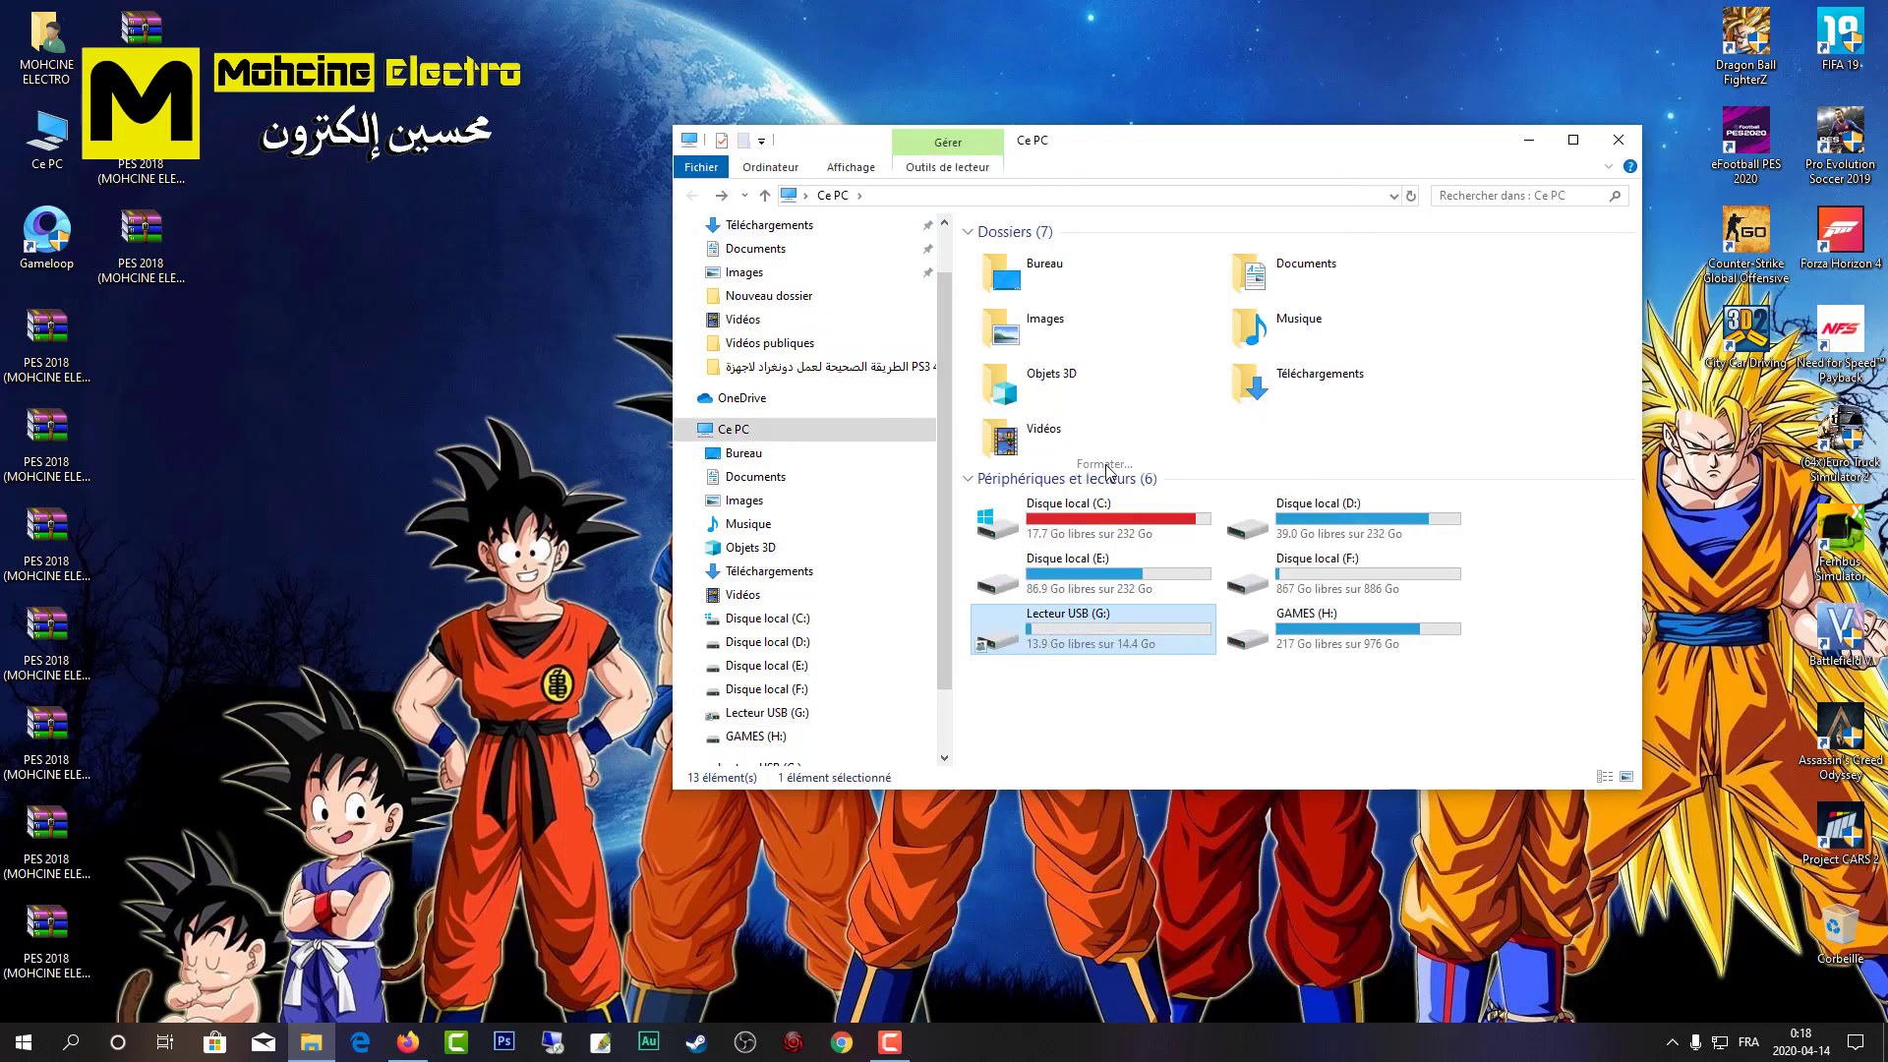
{"action": "left_click", "coordinate": [880, 438]}
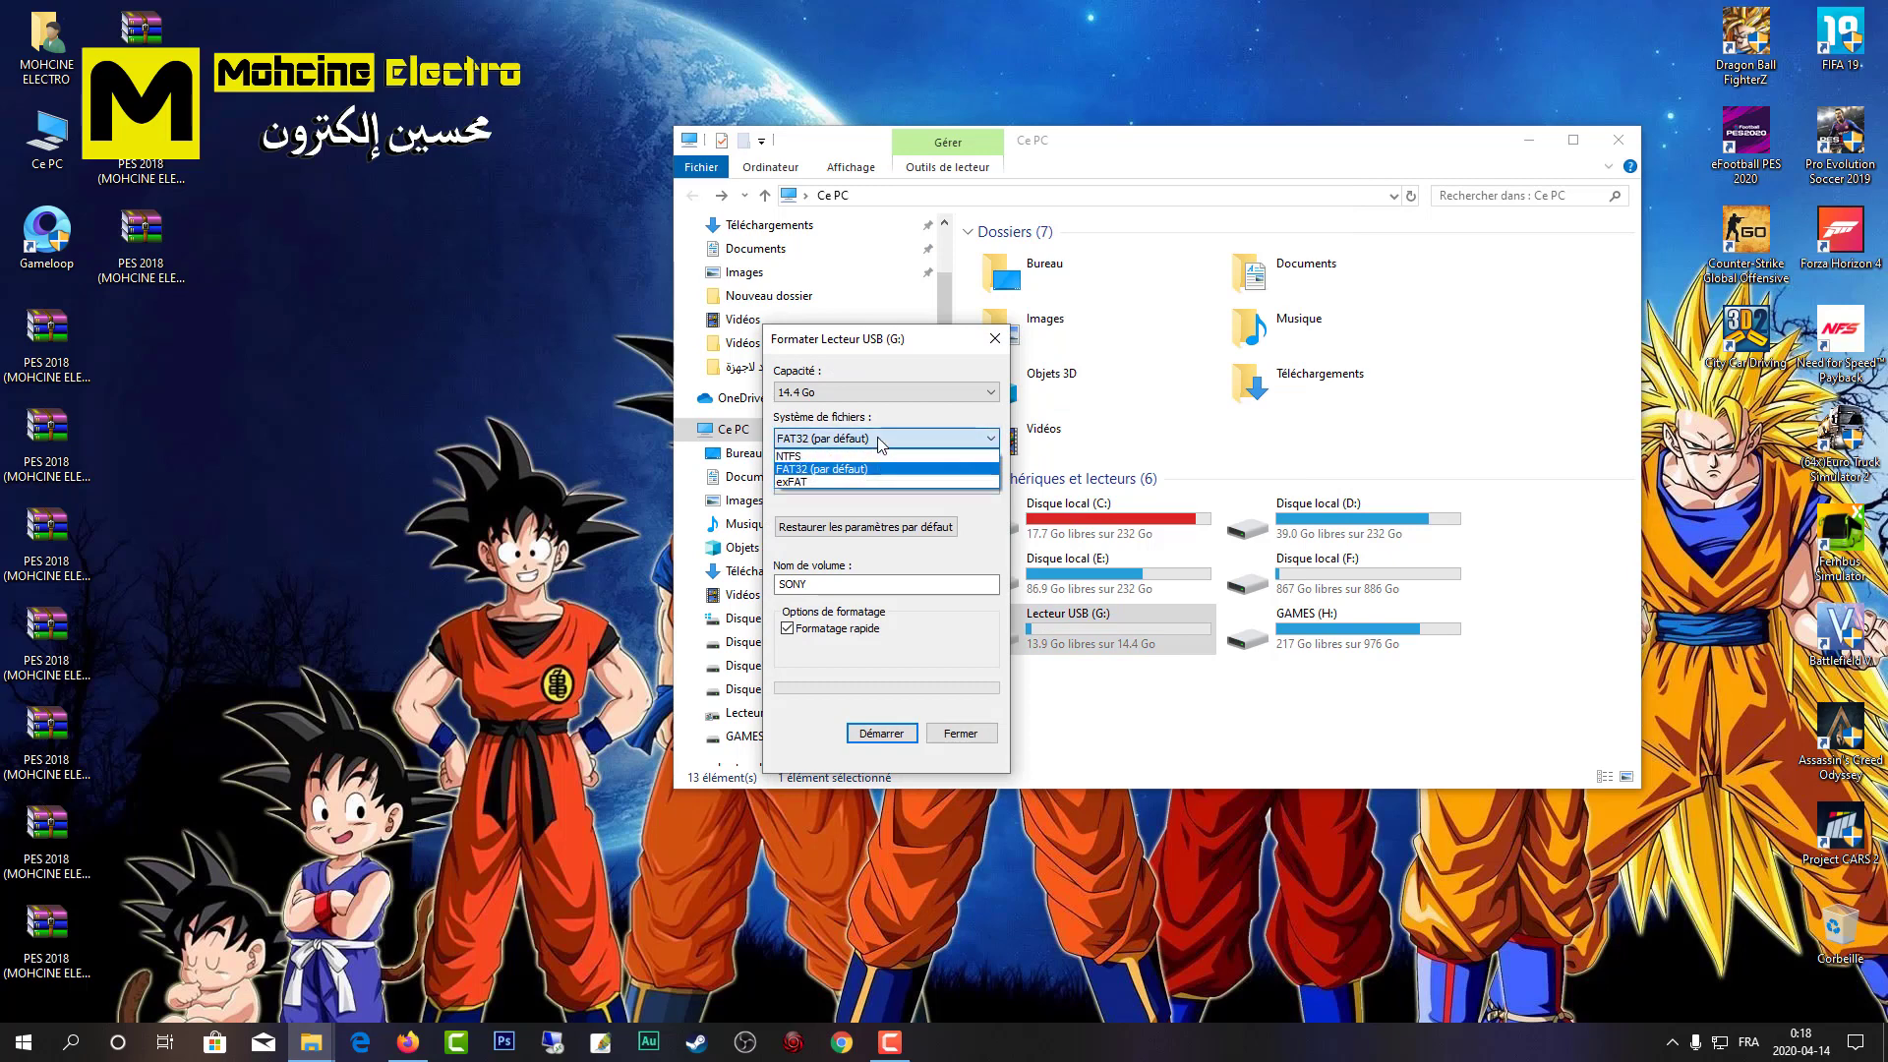
{"action": "left_click", "coordinate": [880, 469]}
{"action": "left_click", "coordinate": [881, 733]}
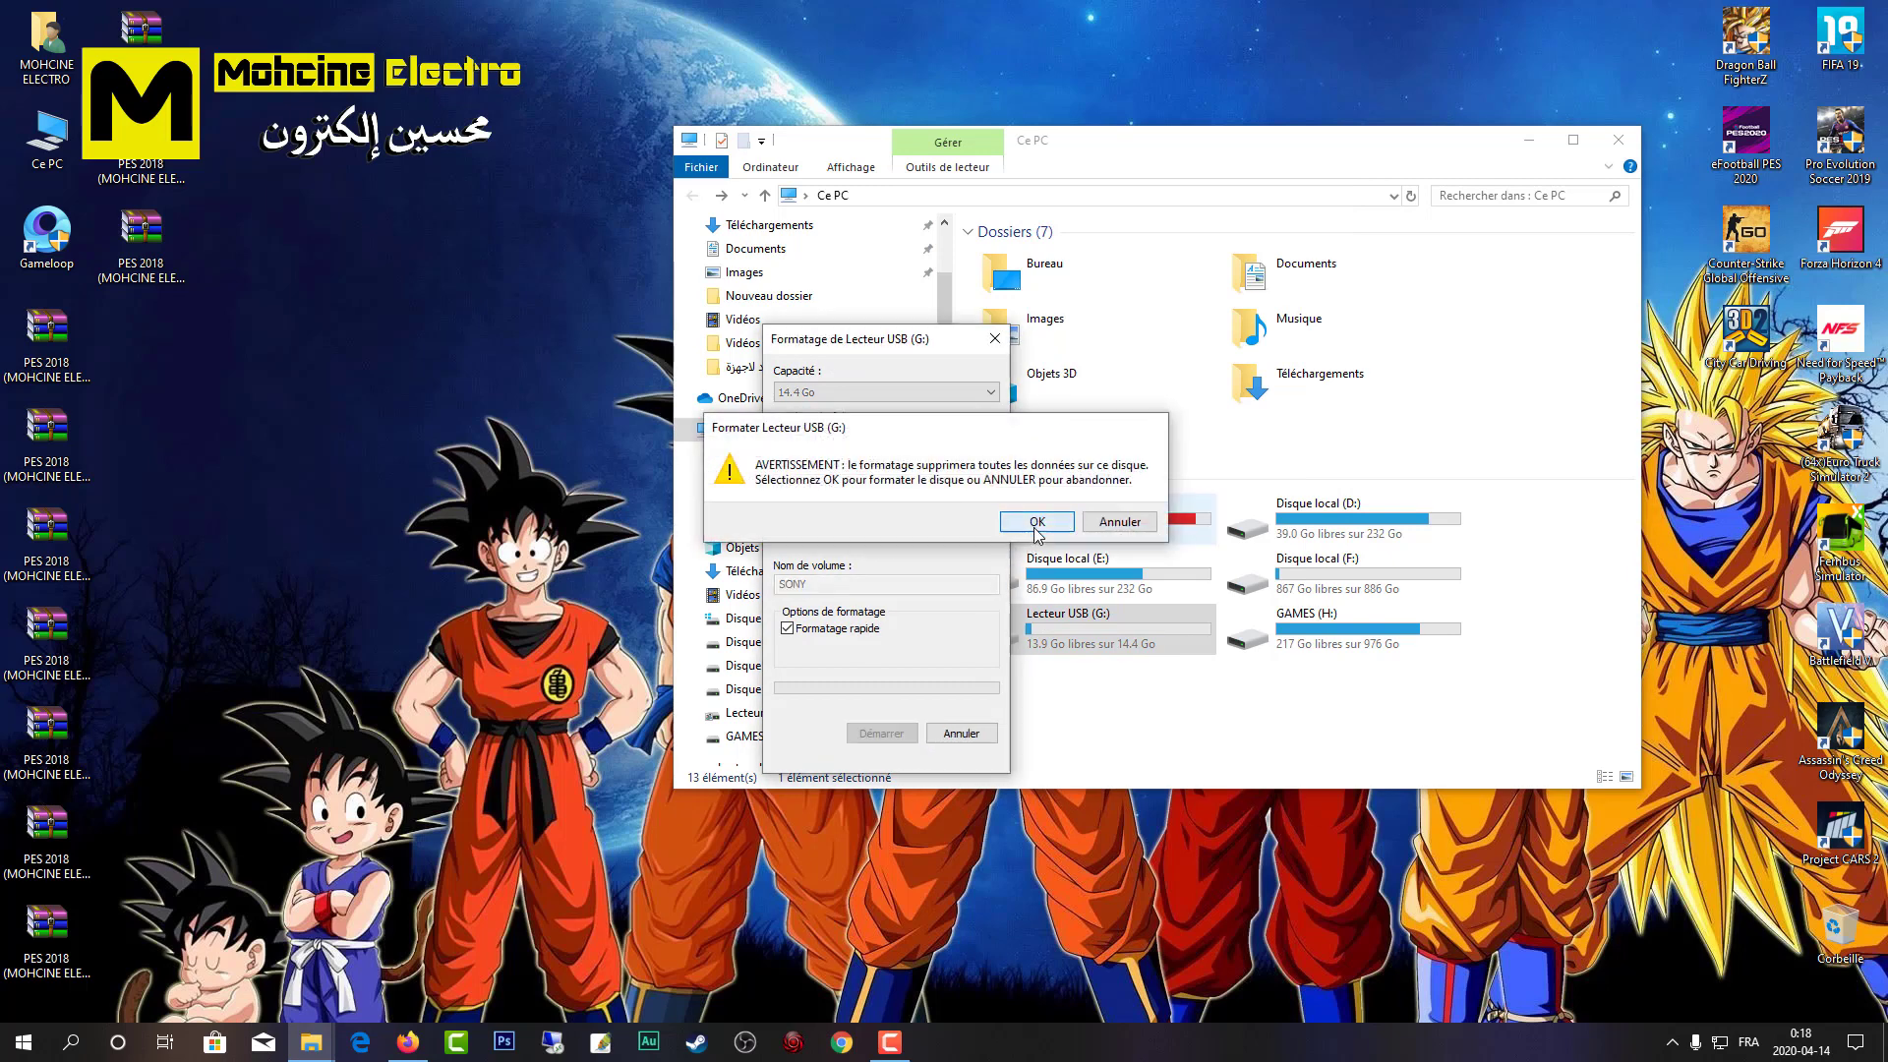
{"action": "left_click", "coordinate": [1036, 522]}
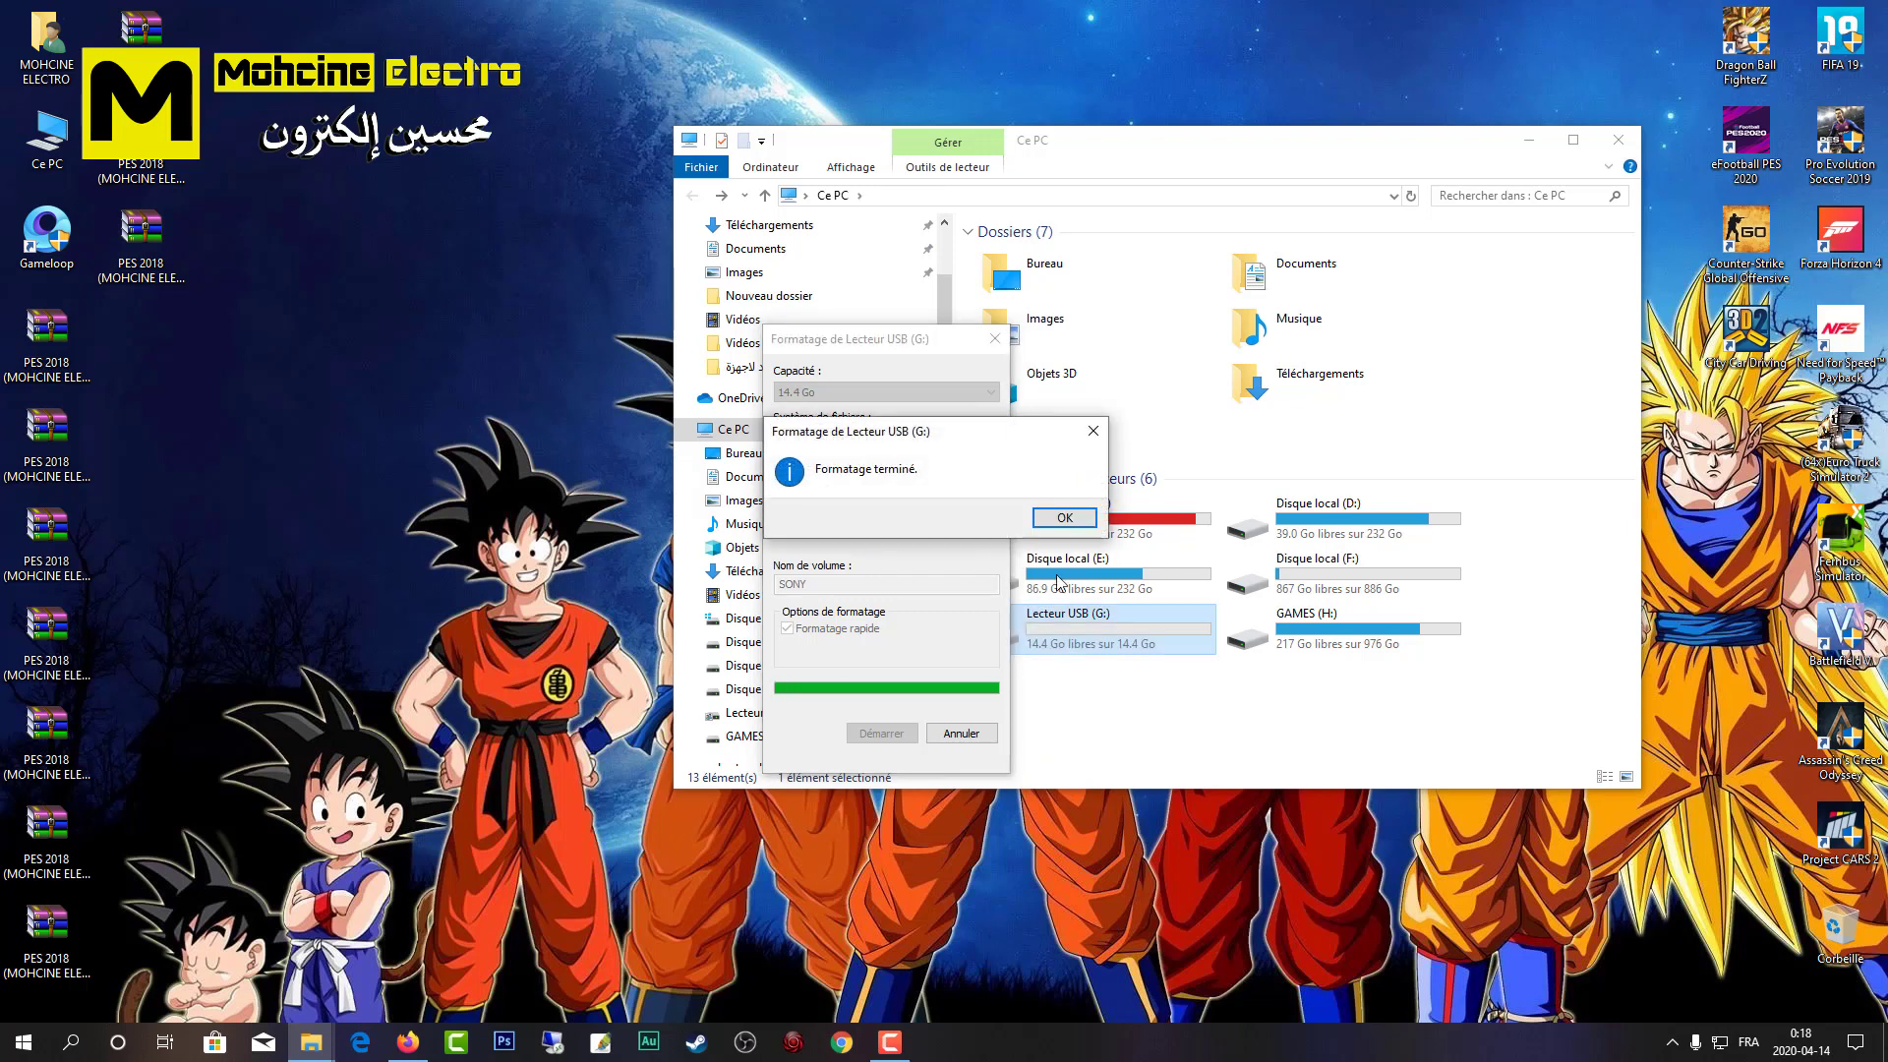
{"action": "left_click", "coordinate": [1065, 517]}
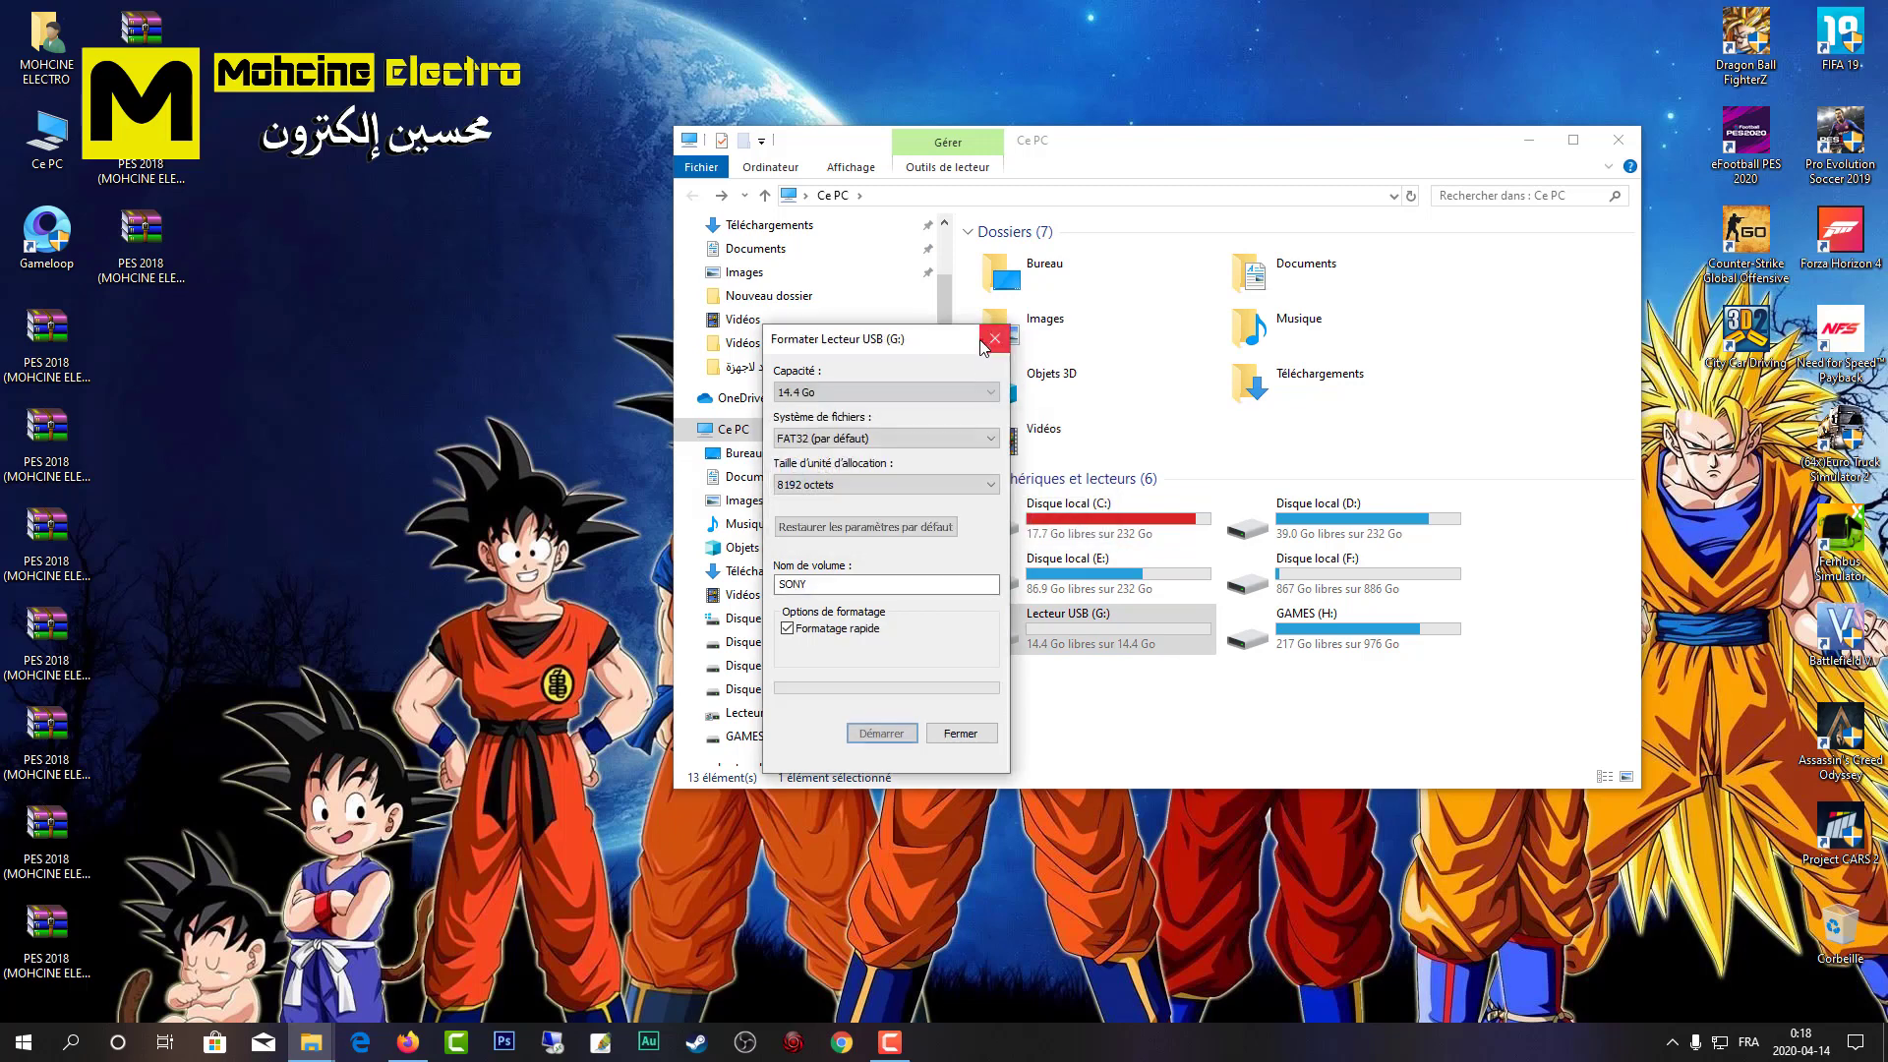
{"action": "left_click", "coordinate": [995, 338]}
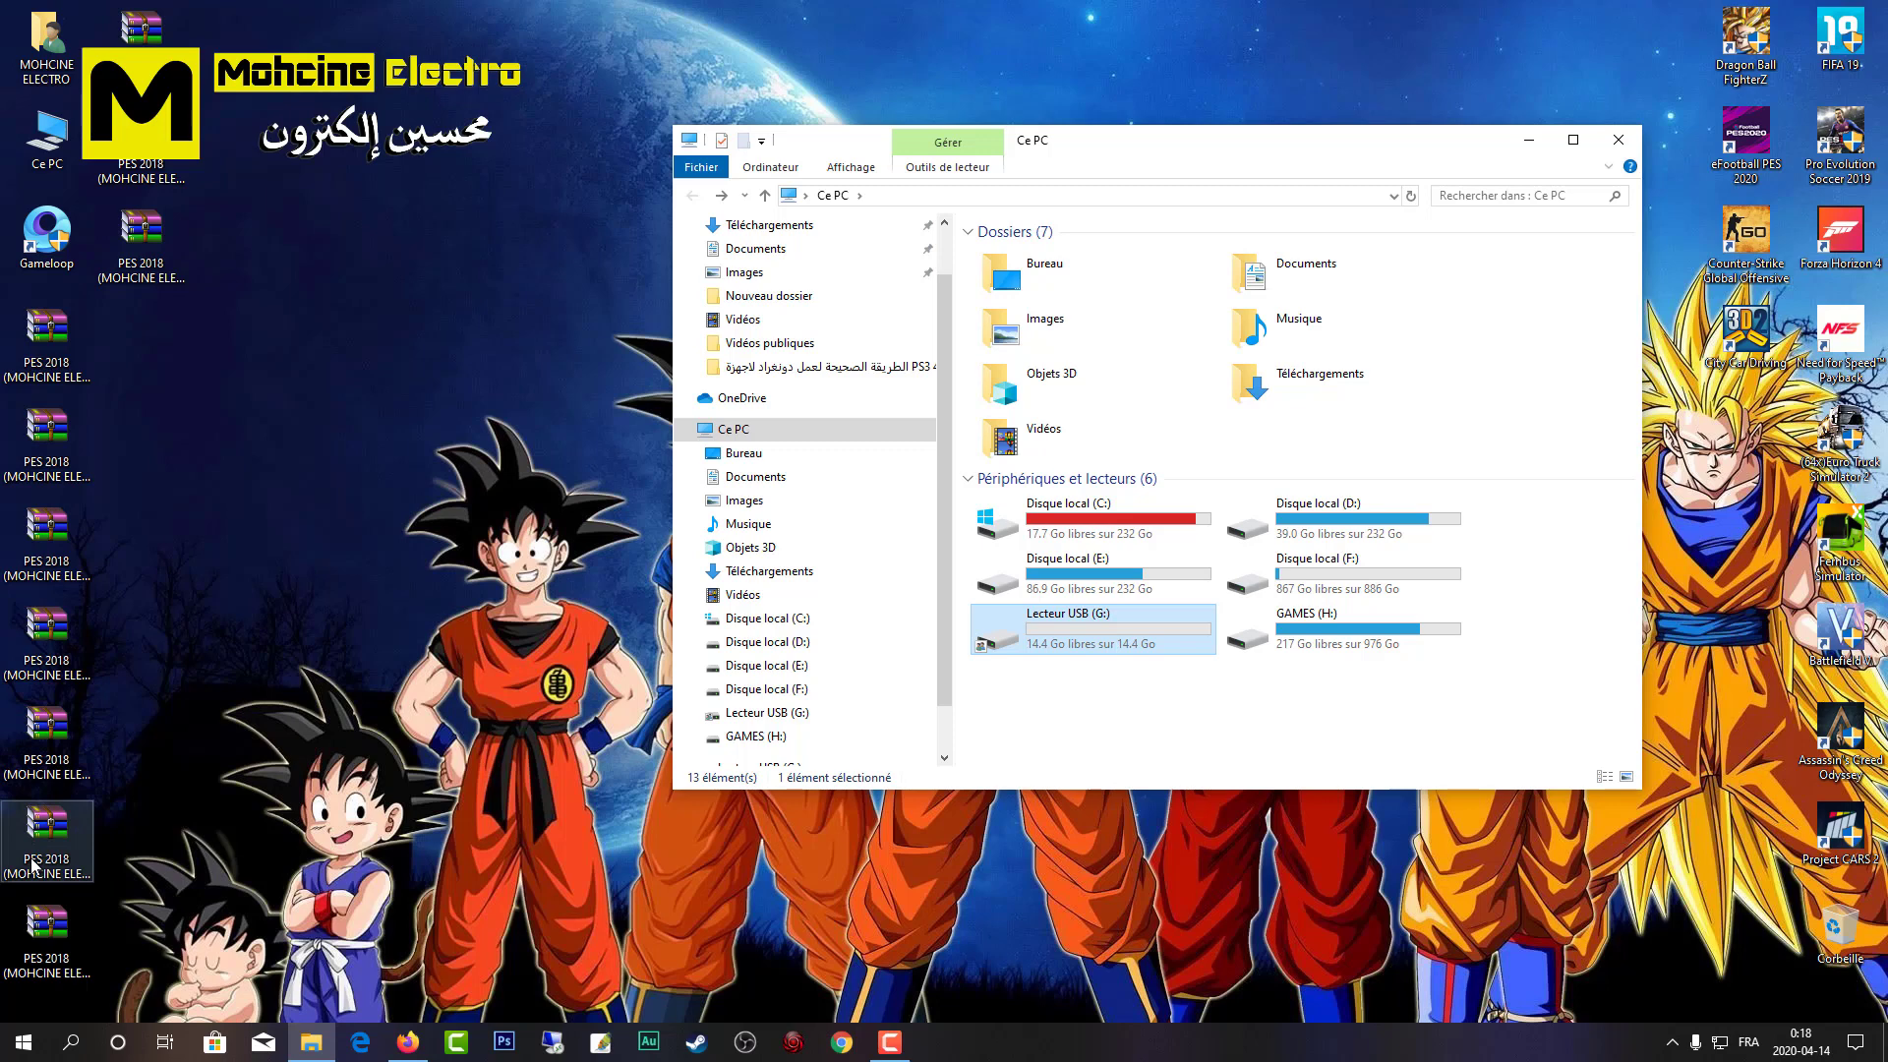
Step: Extract the multi-part PES 2018 archive onto the desktop
{"action": "right_click", "coordinate": [32, 362]}
{"action": "left_click", "coordinate": [148, 440]}
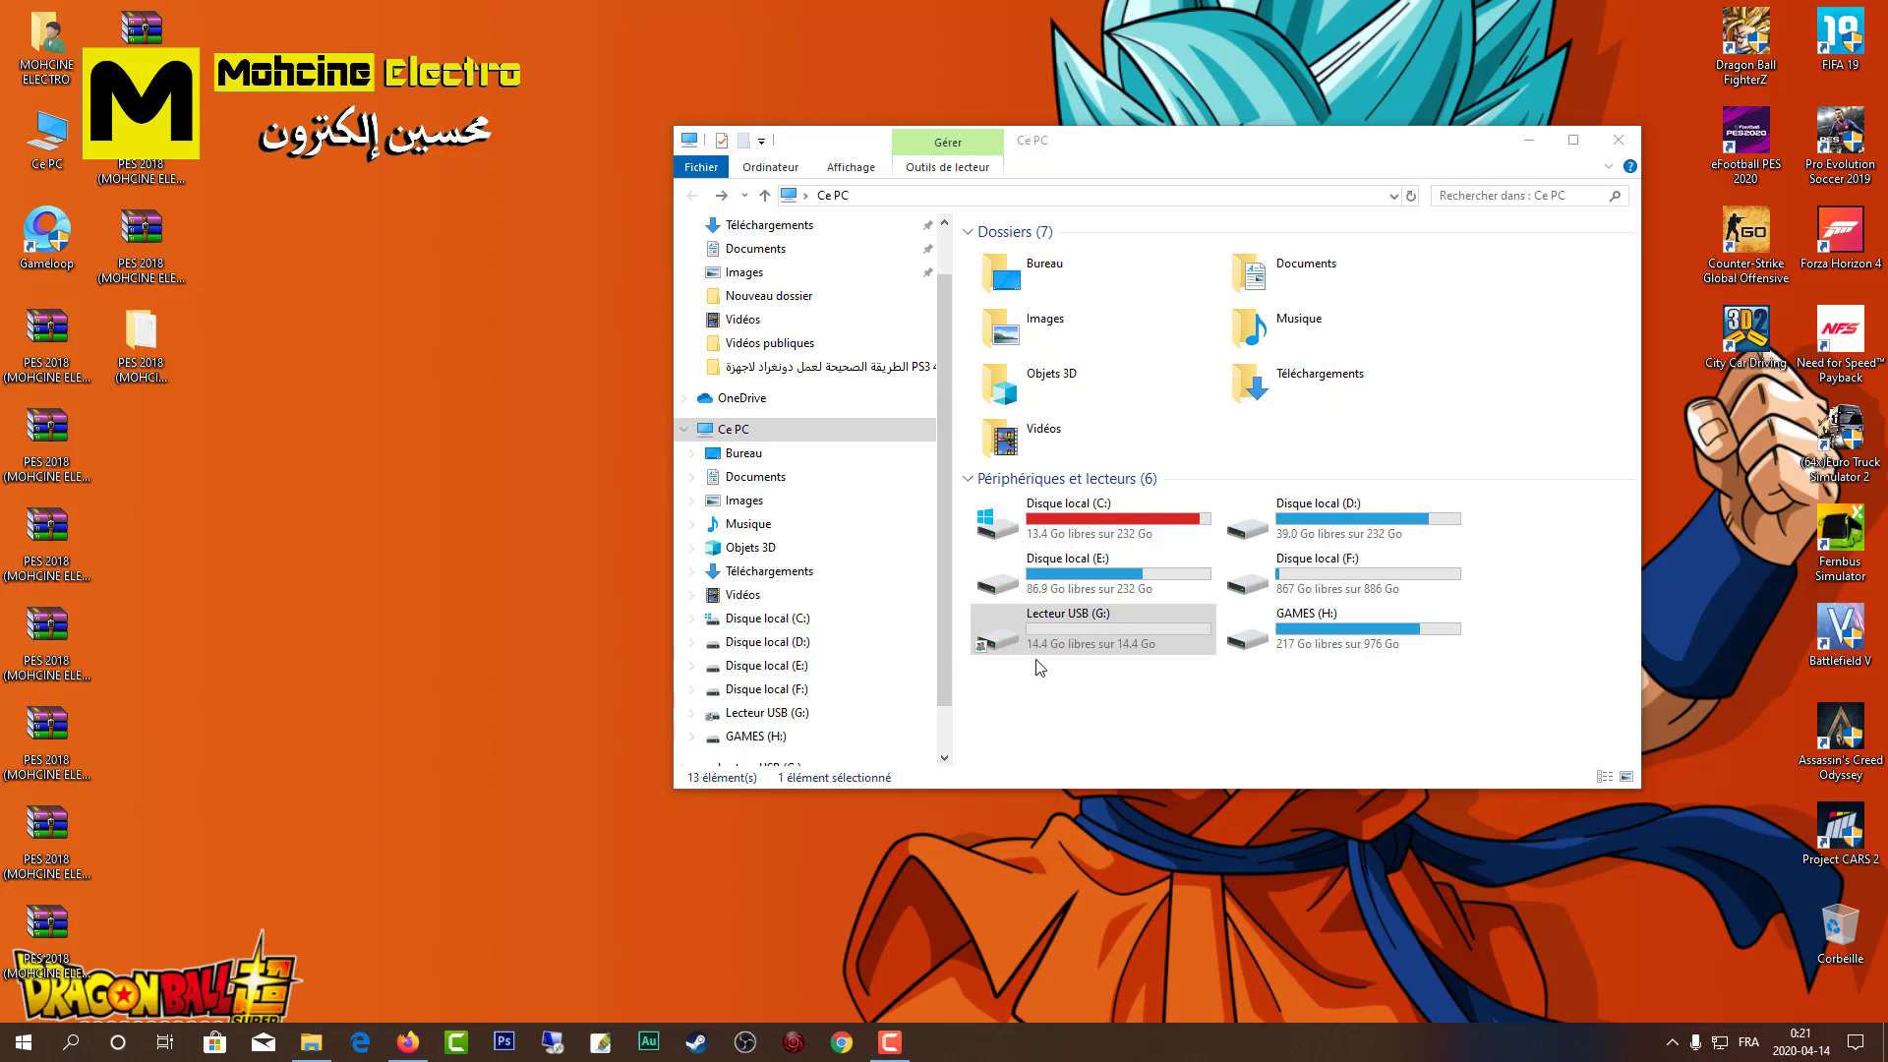
Step: Copy the extracted PES 2018 folder from the desktop to the root of the USB drive (G:) and check the files inside
{"action": "double_click", "coordinate": [1070, 631]}
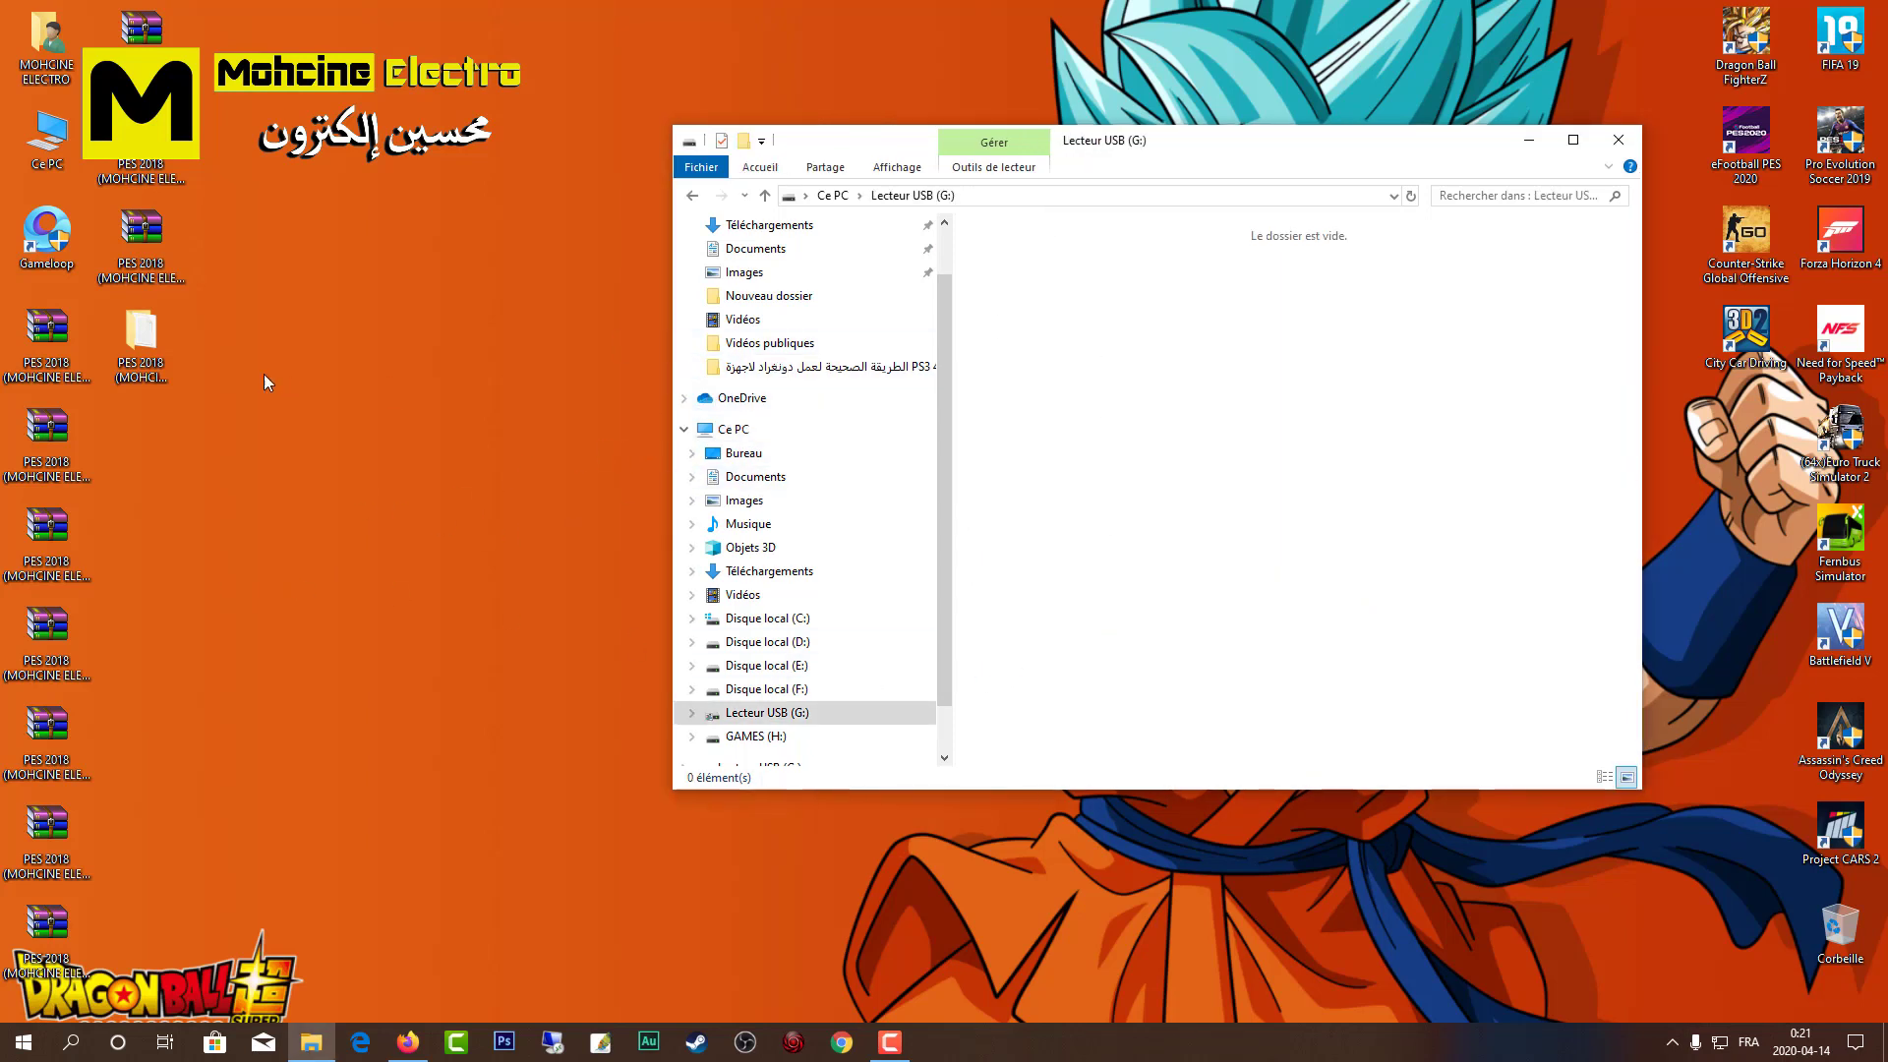
{"action": "double_click", "coordinate": [141, 339]}
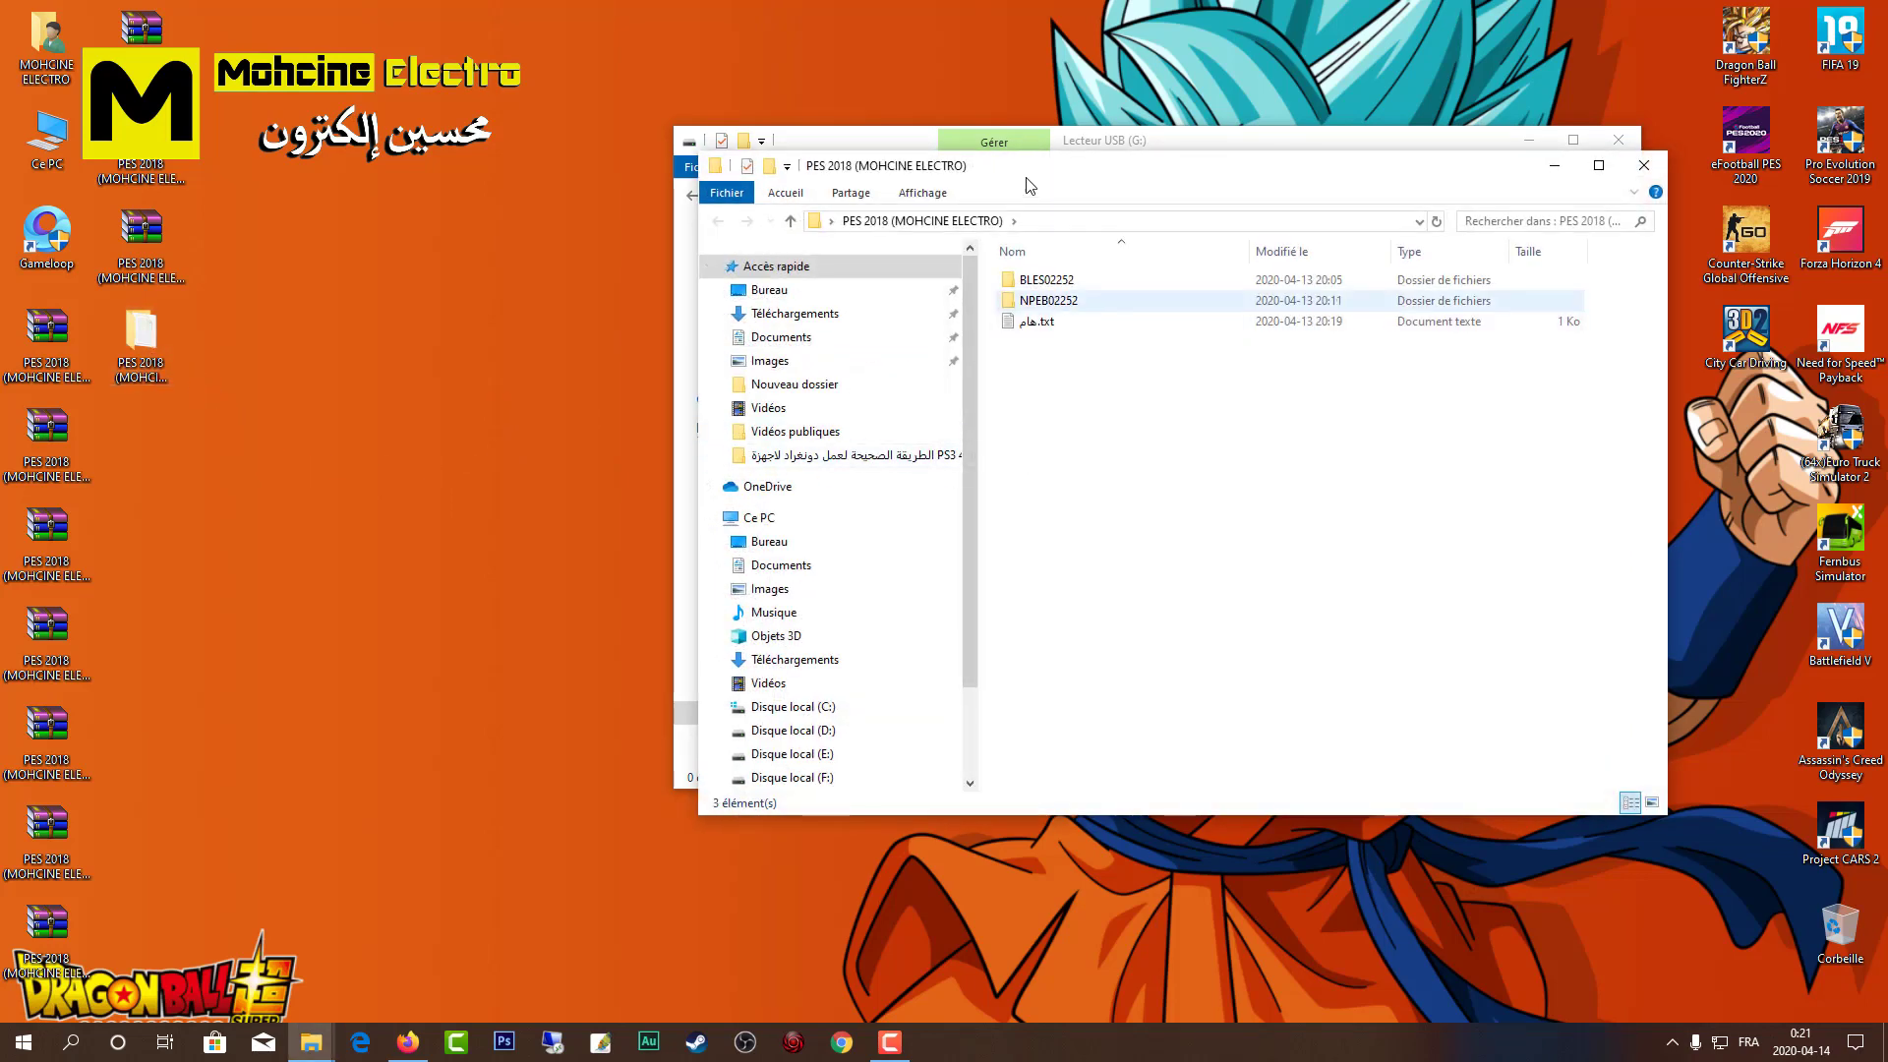
{"action": "left_click_drag", "start_coordinate": [1029, 176], "coordinate": [861, 458]}
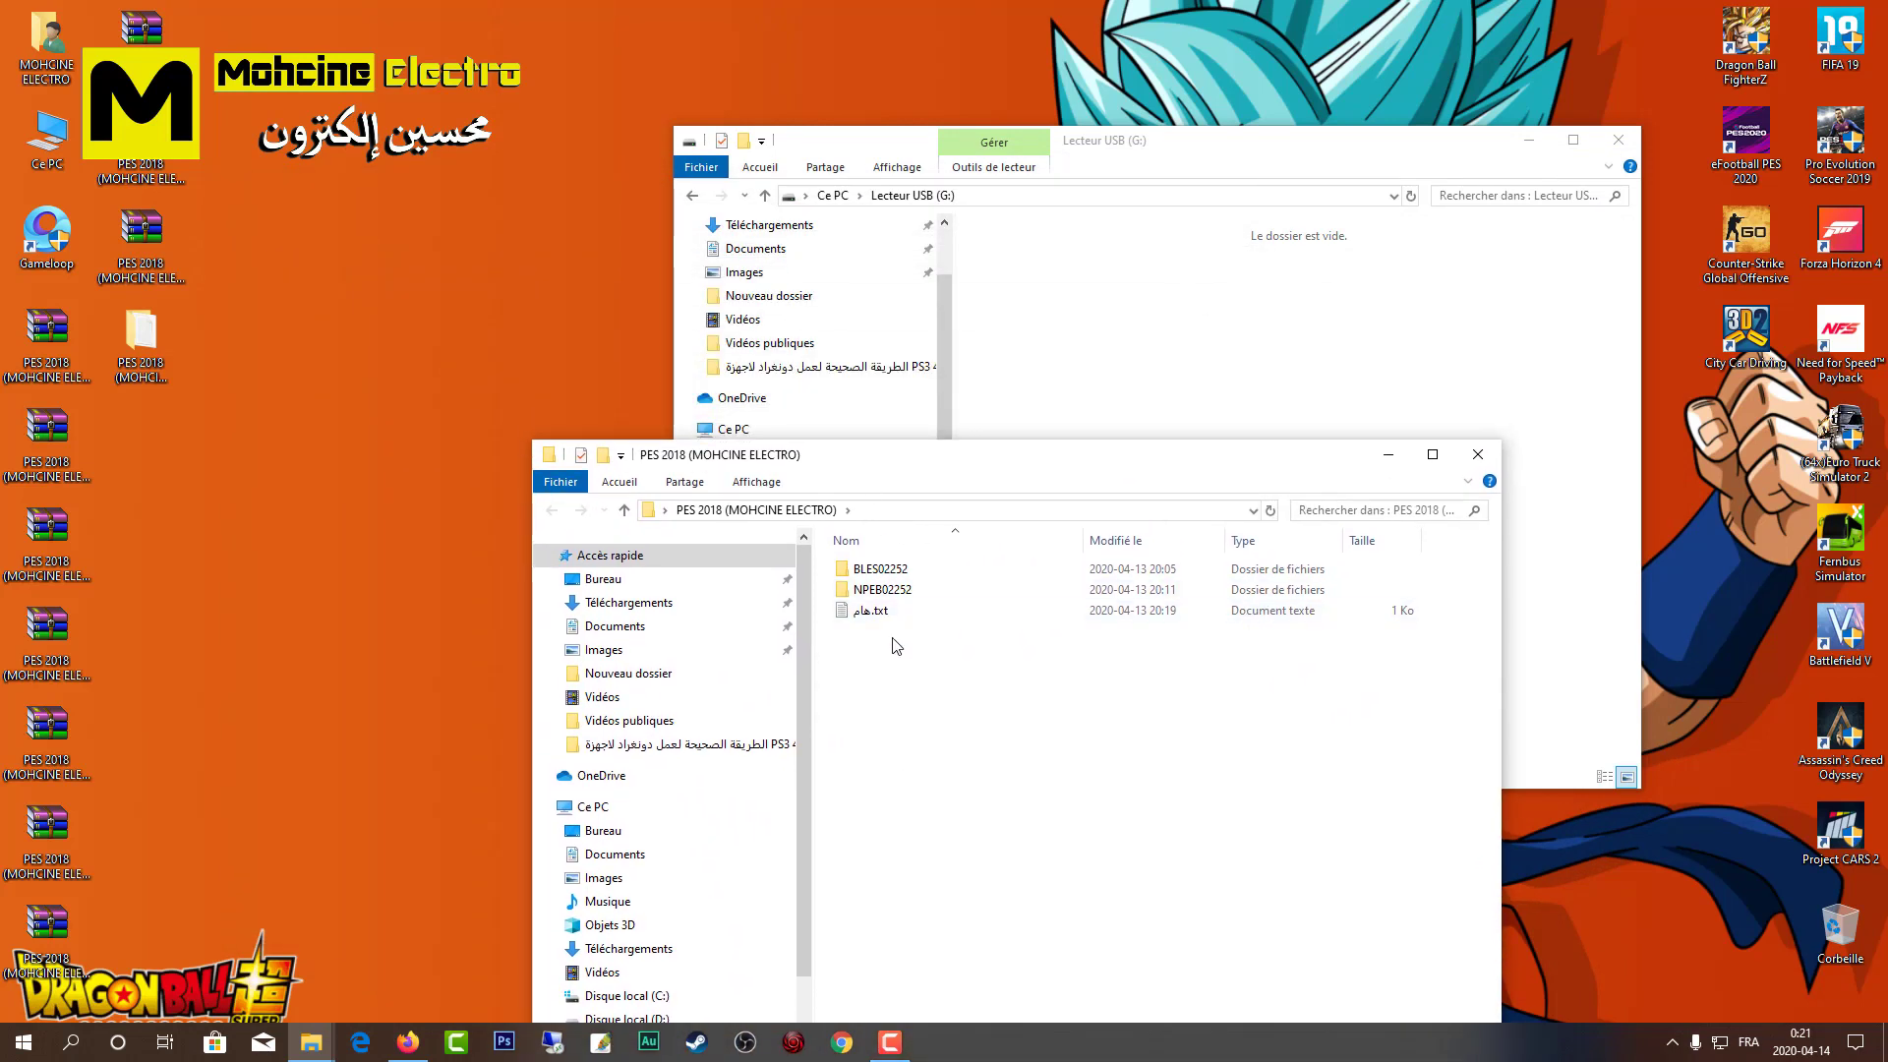
{"action": "left_click", "coordinate": [141, 346]}
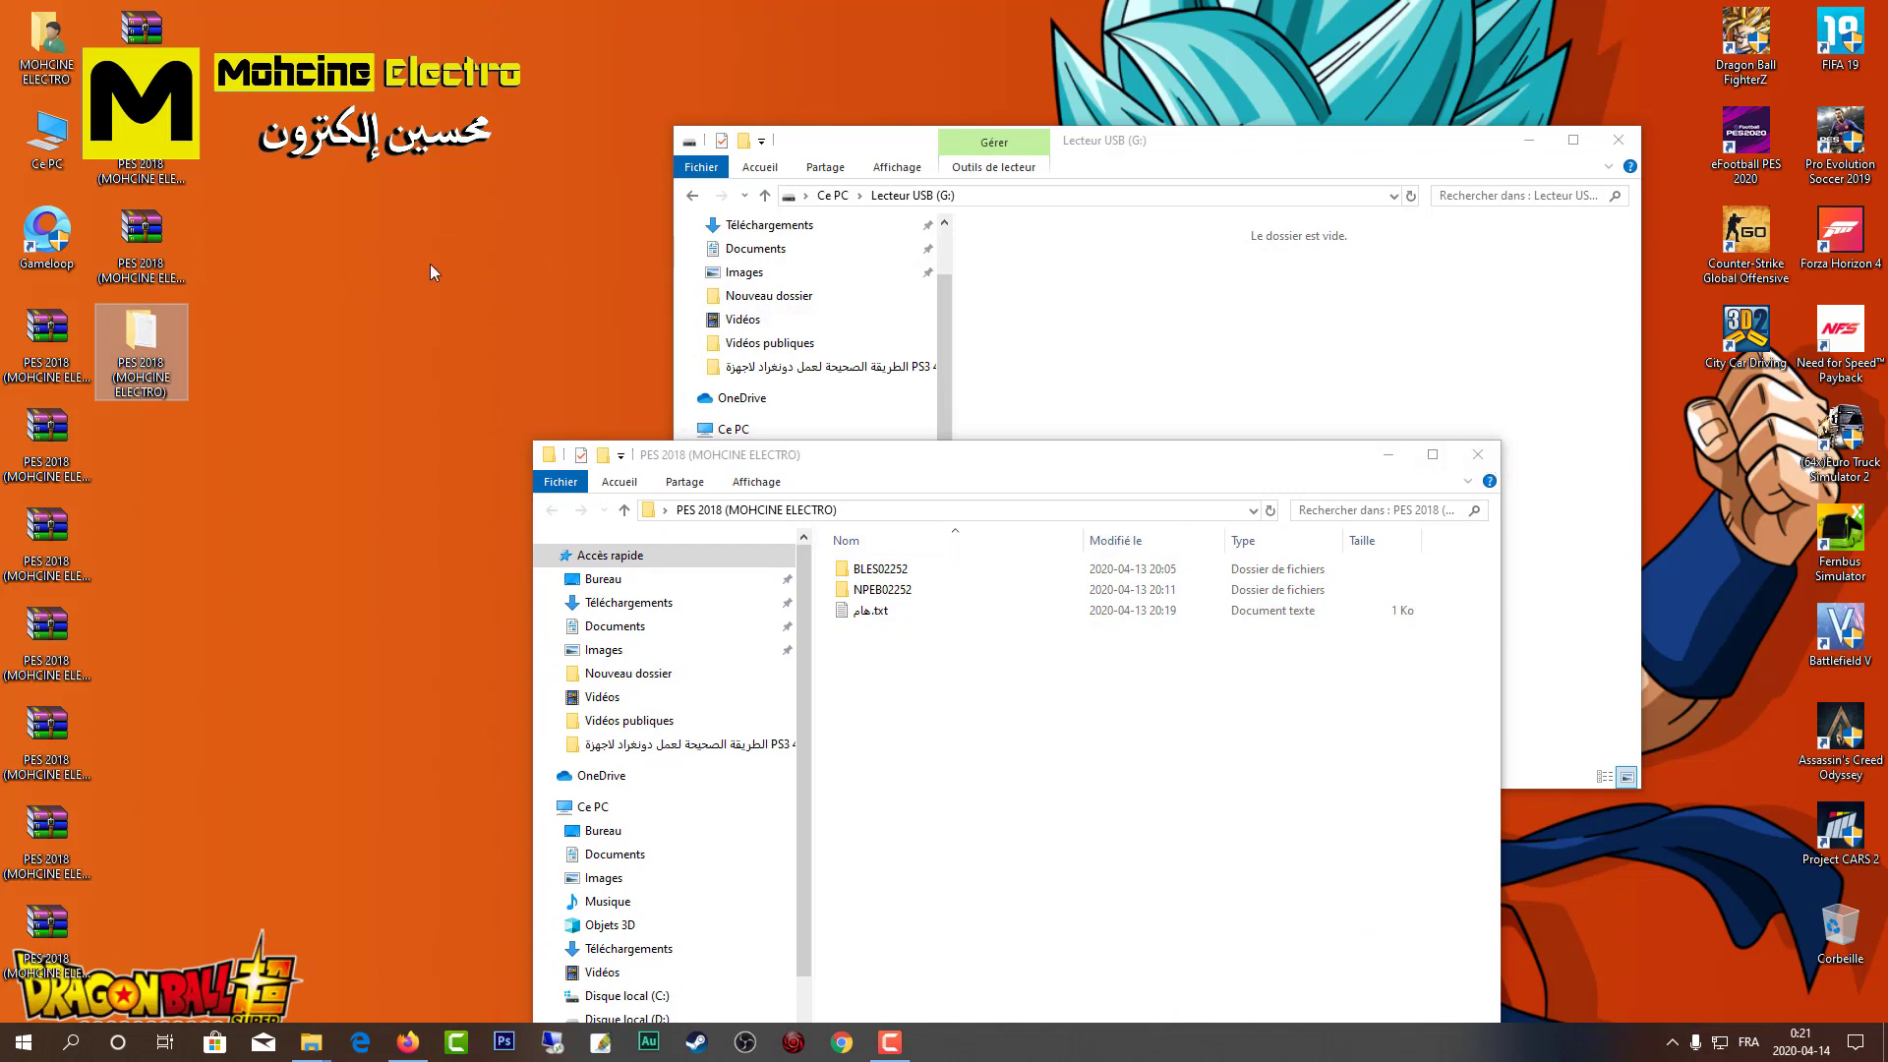
{"action": "mouse_move", "coordinate": [142, 344]}
{"action": "left_click", "coordinate": [1478, 453]}
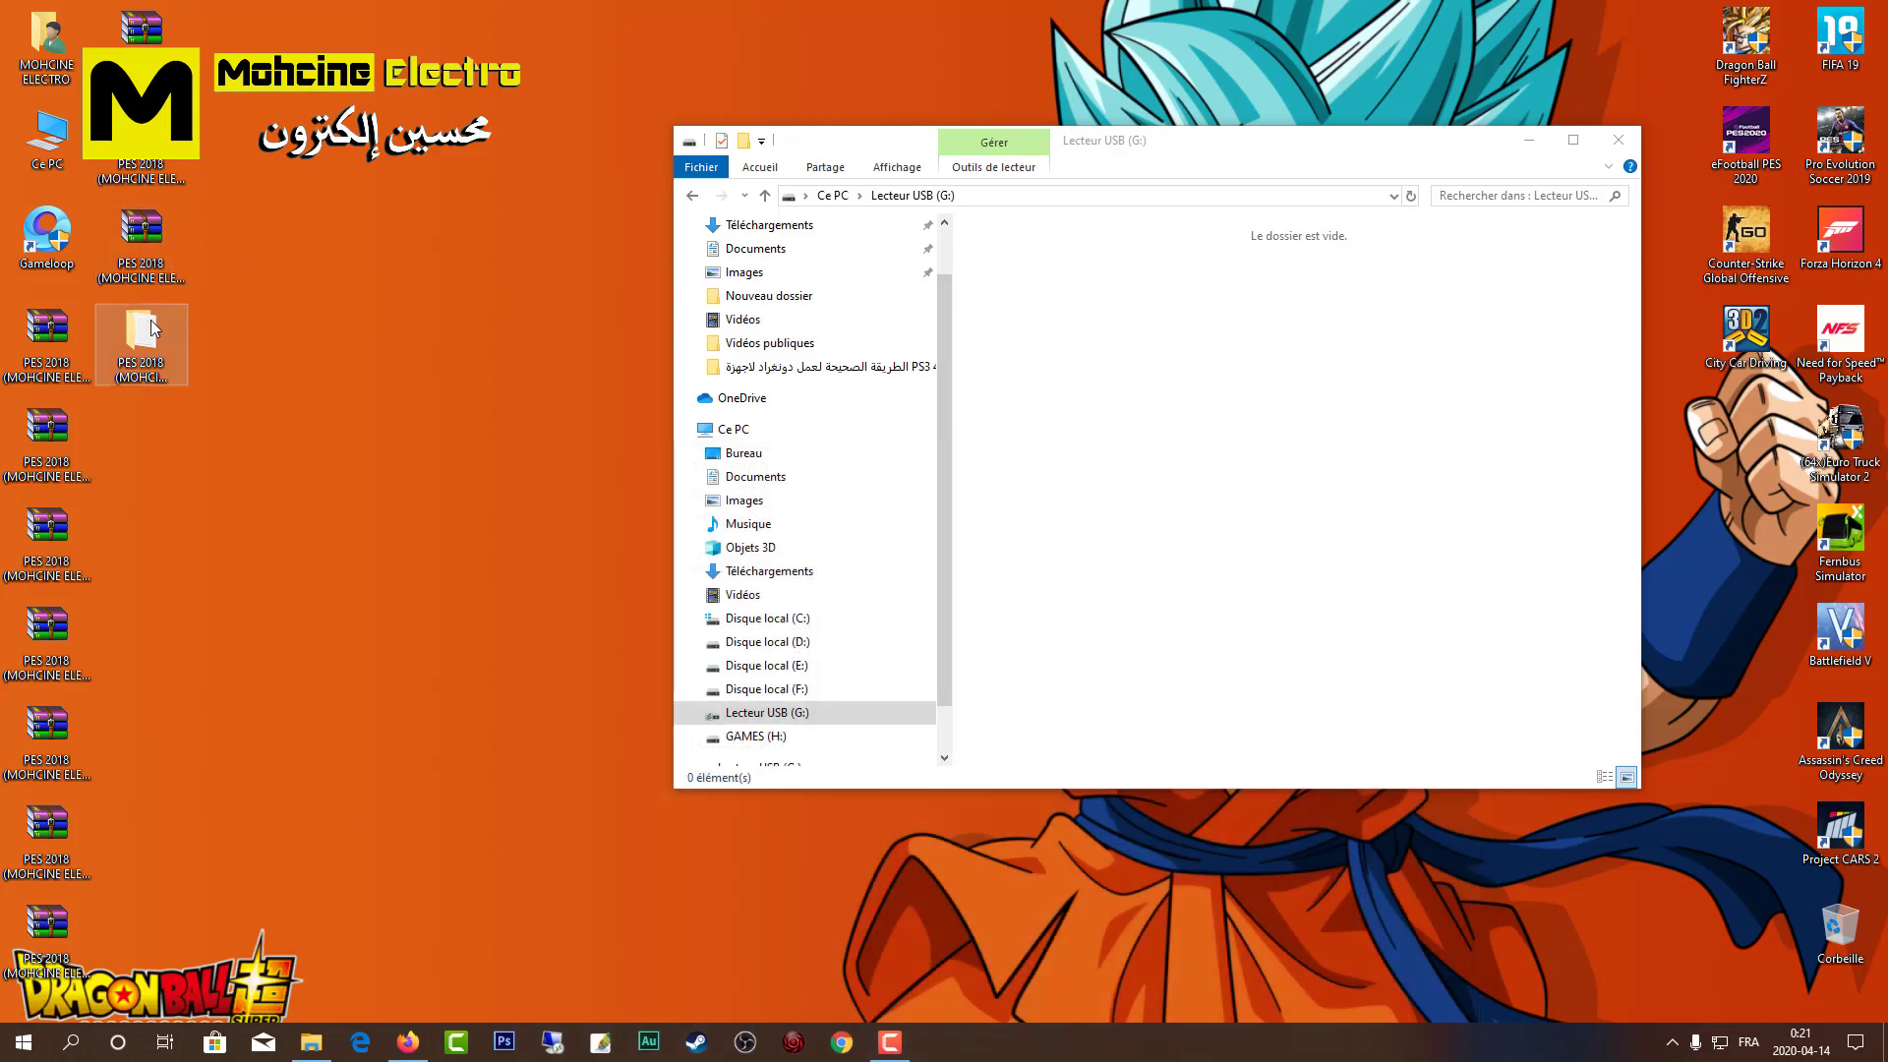
{"action": "left_click_drag", "start_coordinate": [146, 334], "coordinate": [1141, 349]}
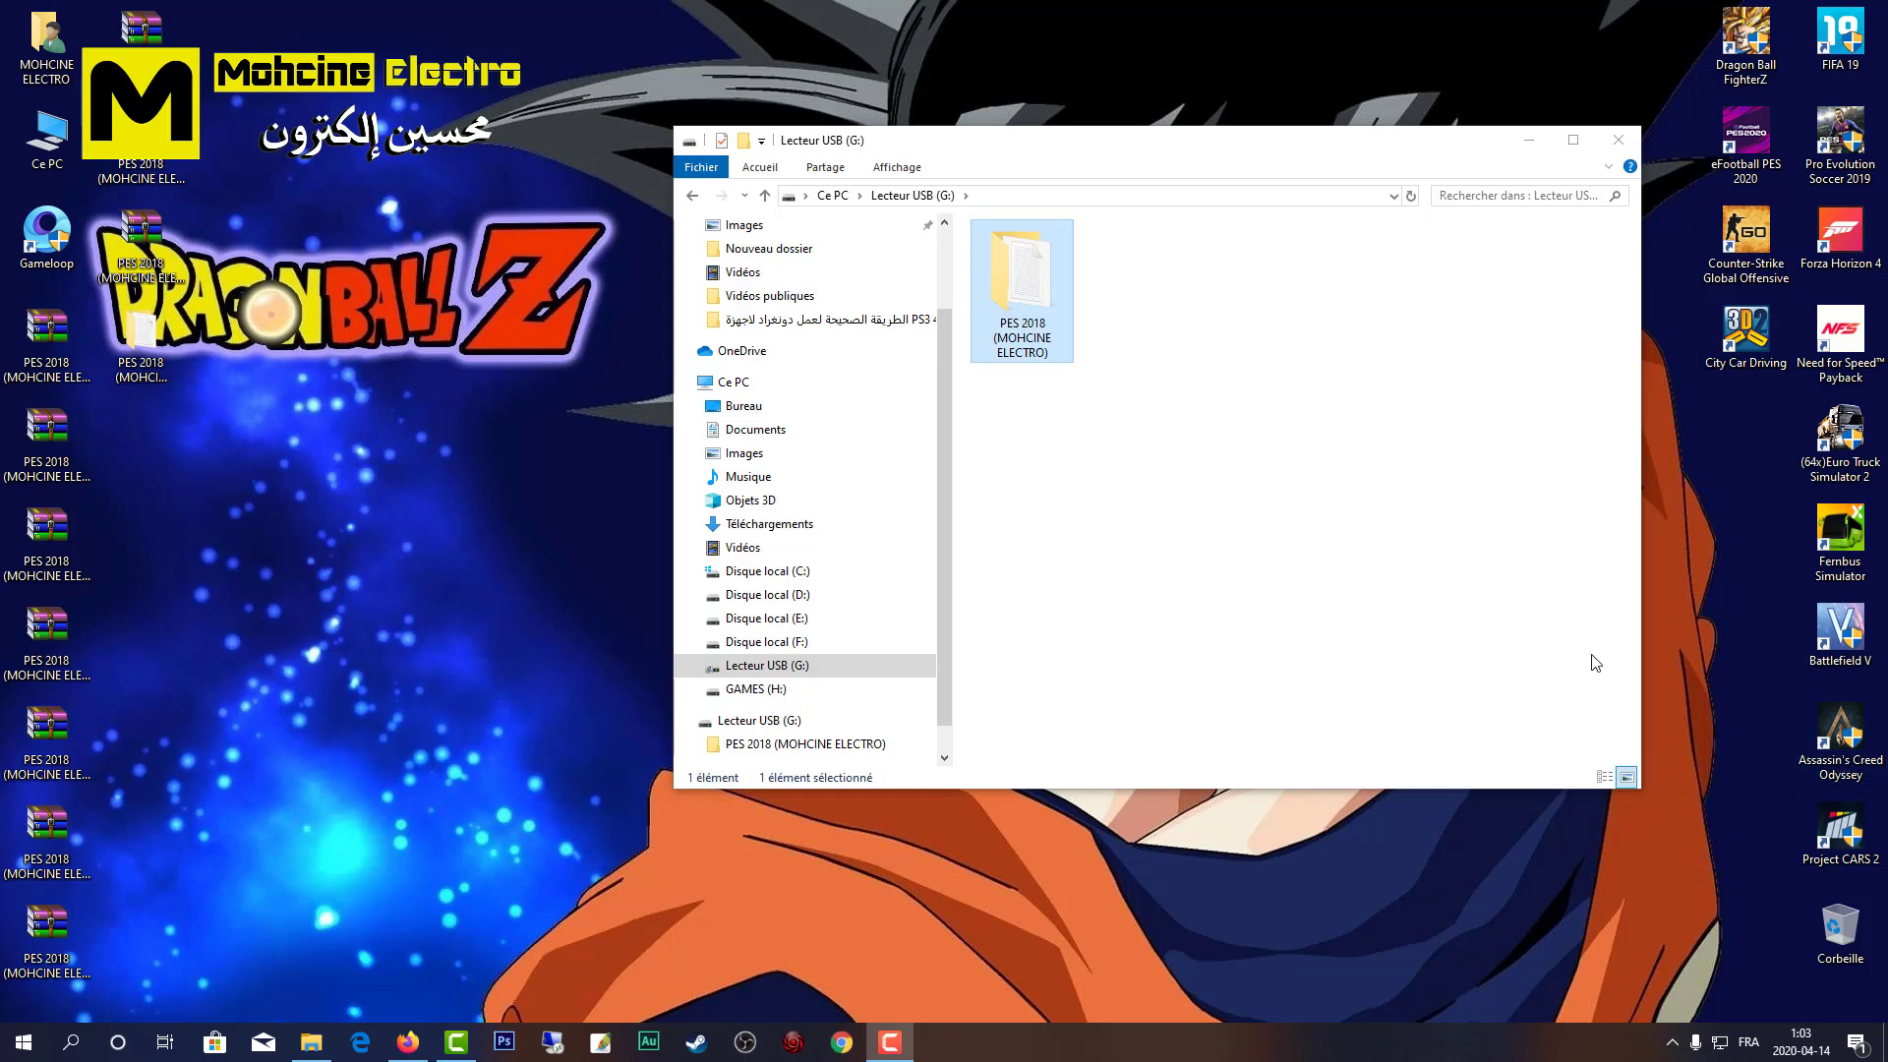
{"action": "double_click", "coordinate": [1027, 275]}
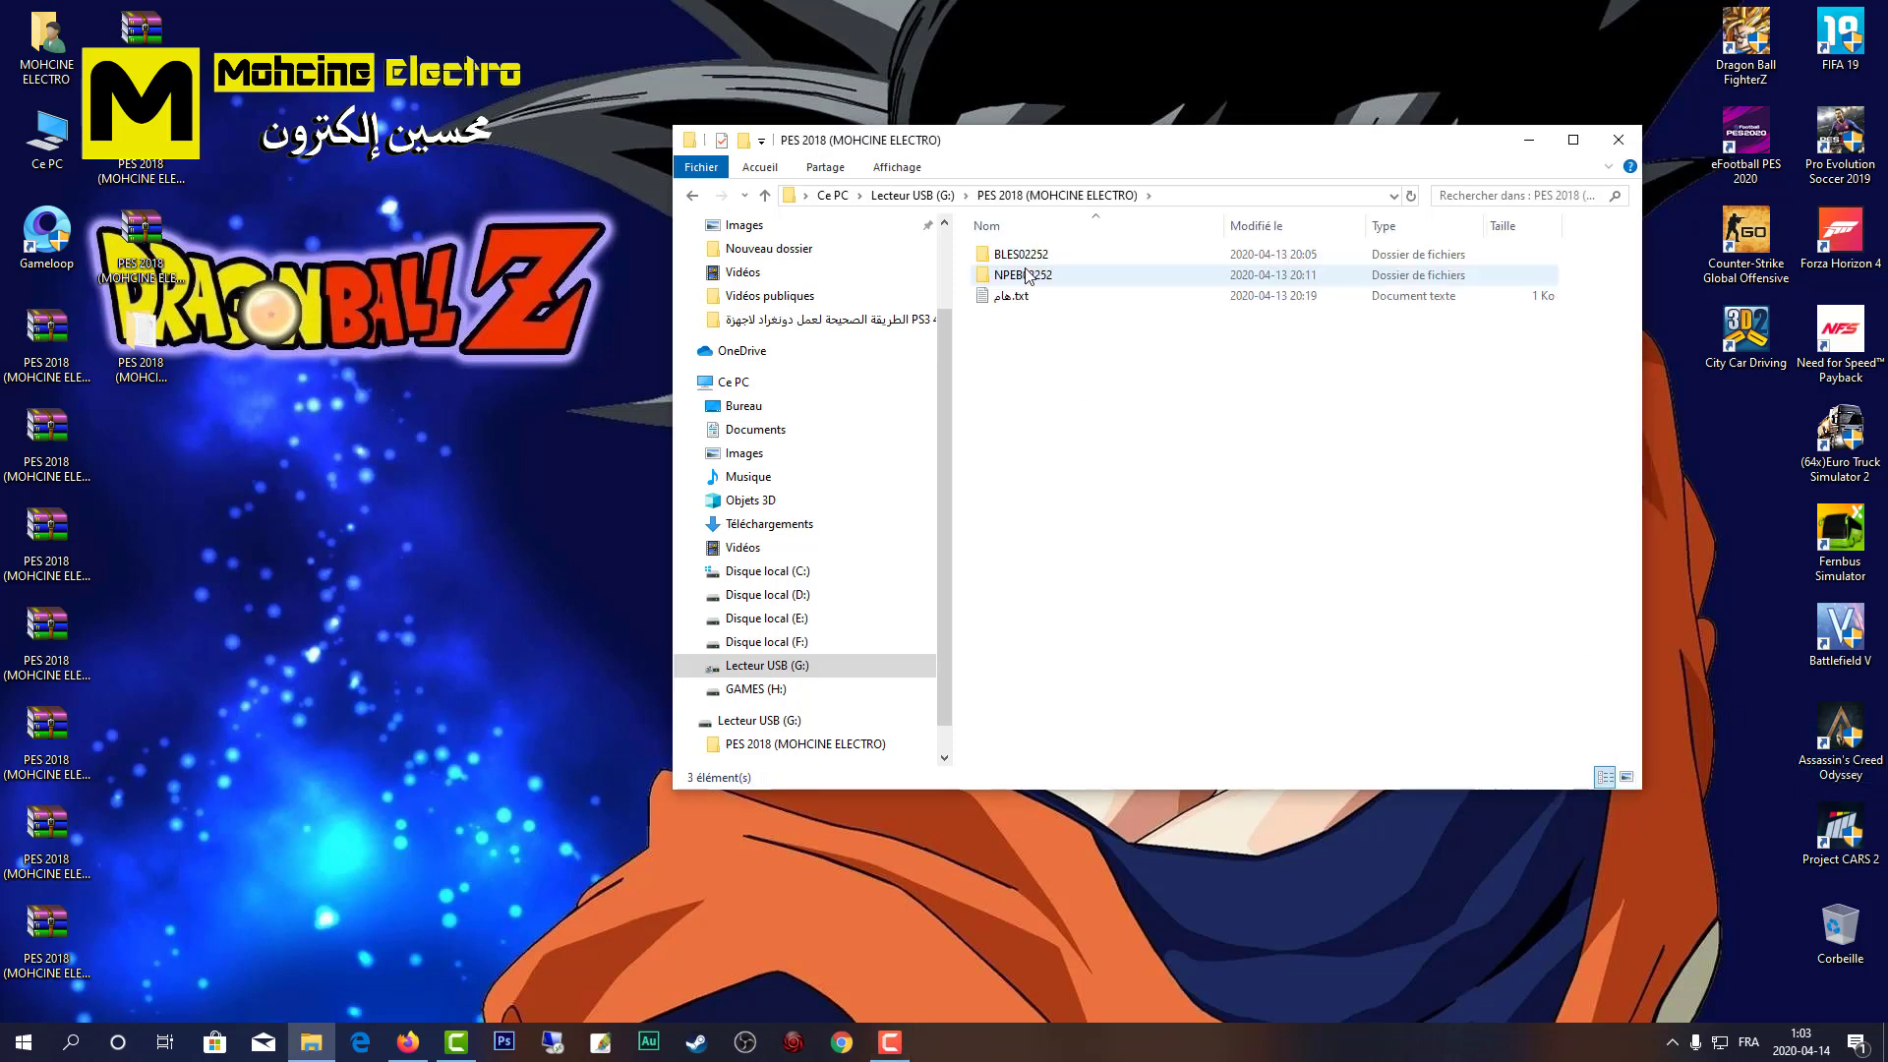
{"action": "left_click", "coordinate": [1616, 142]}
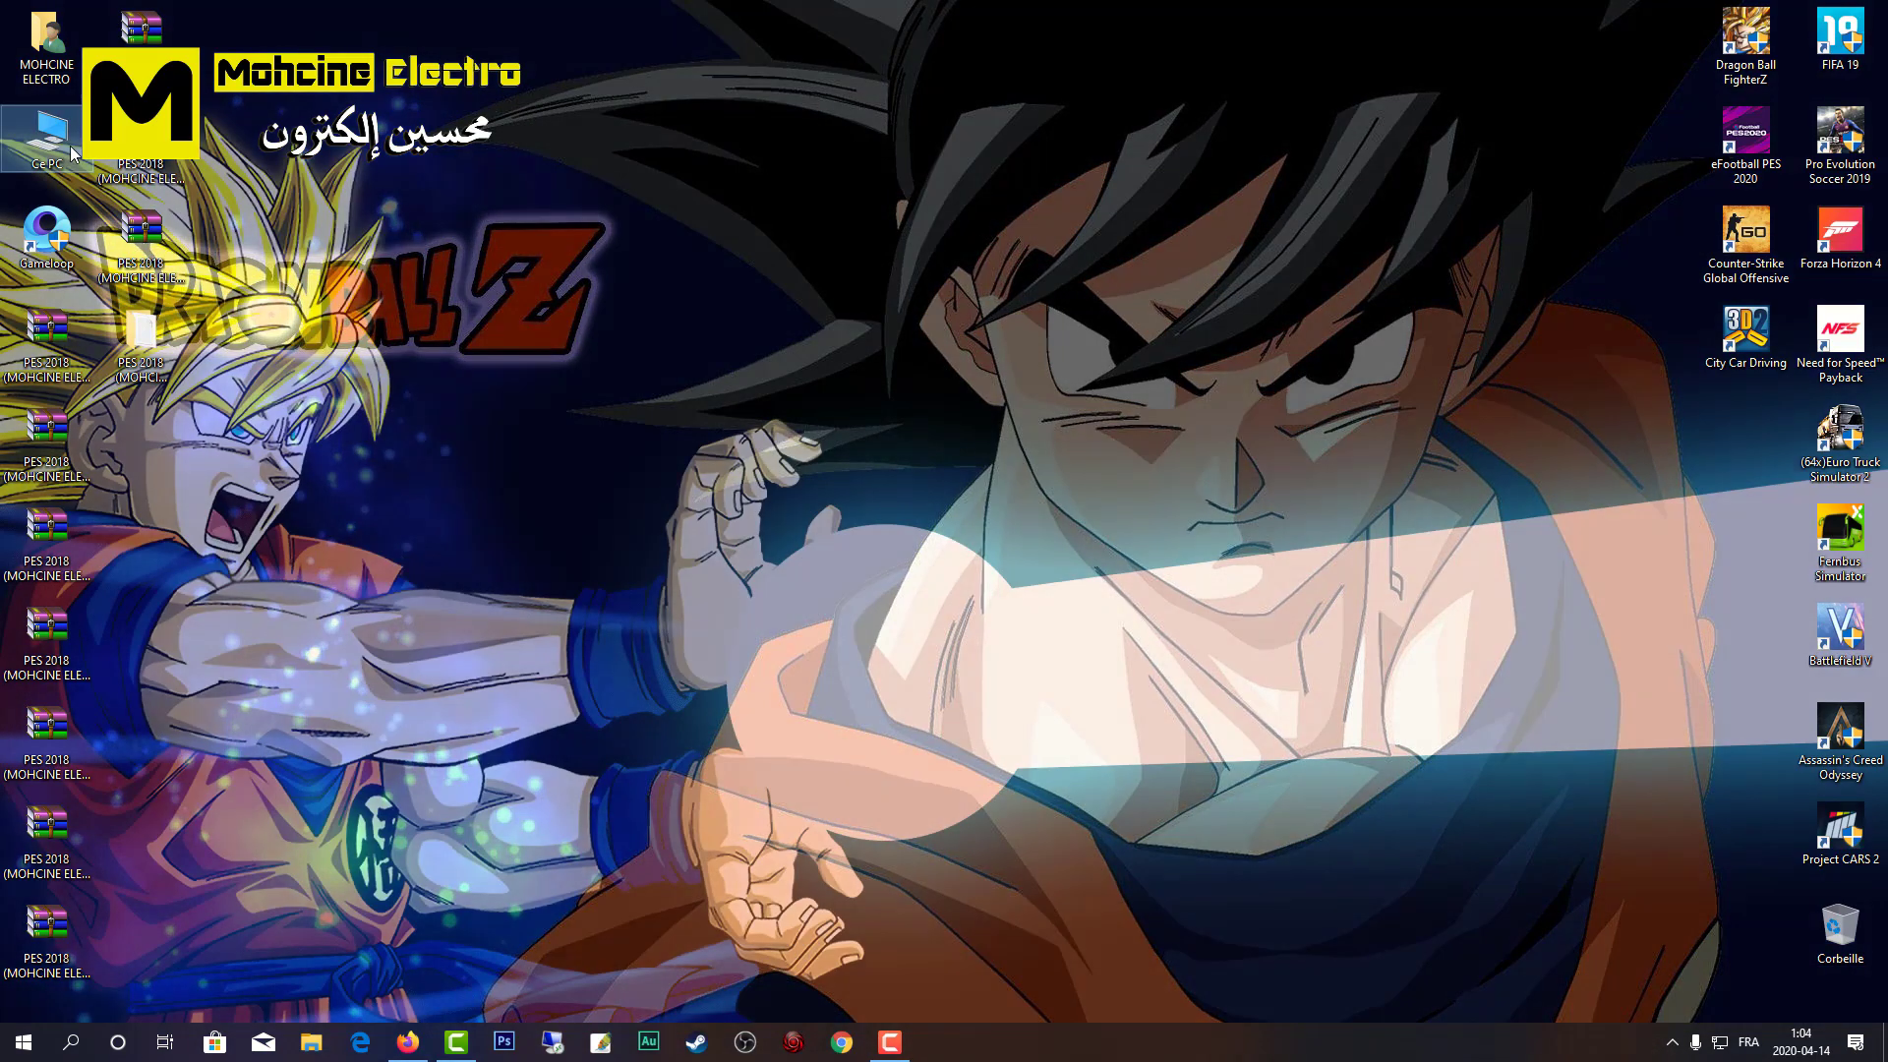
Step: Safely eject the USB drive (G:) from Ce PC and close the window
{"action": "double_click", "coordinate": [71, 152]}
{"action": "left_click", "coordinate": [975, 856]}
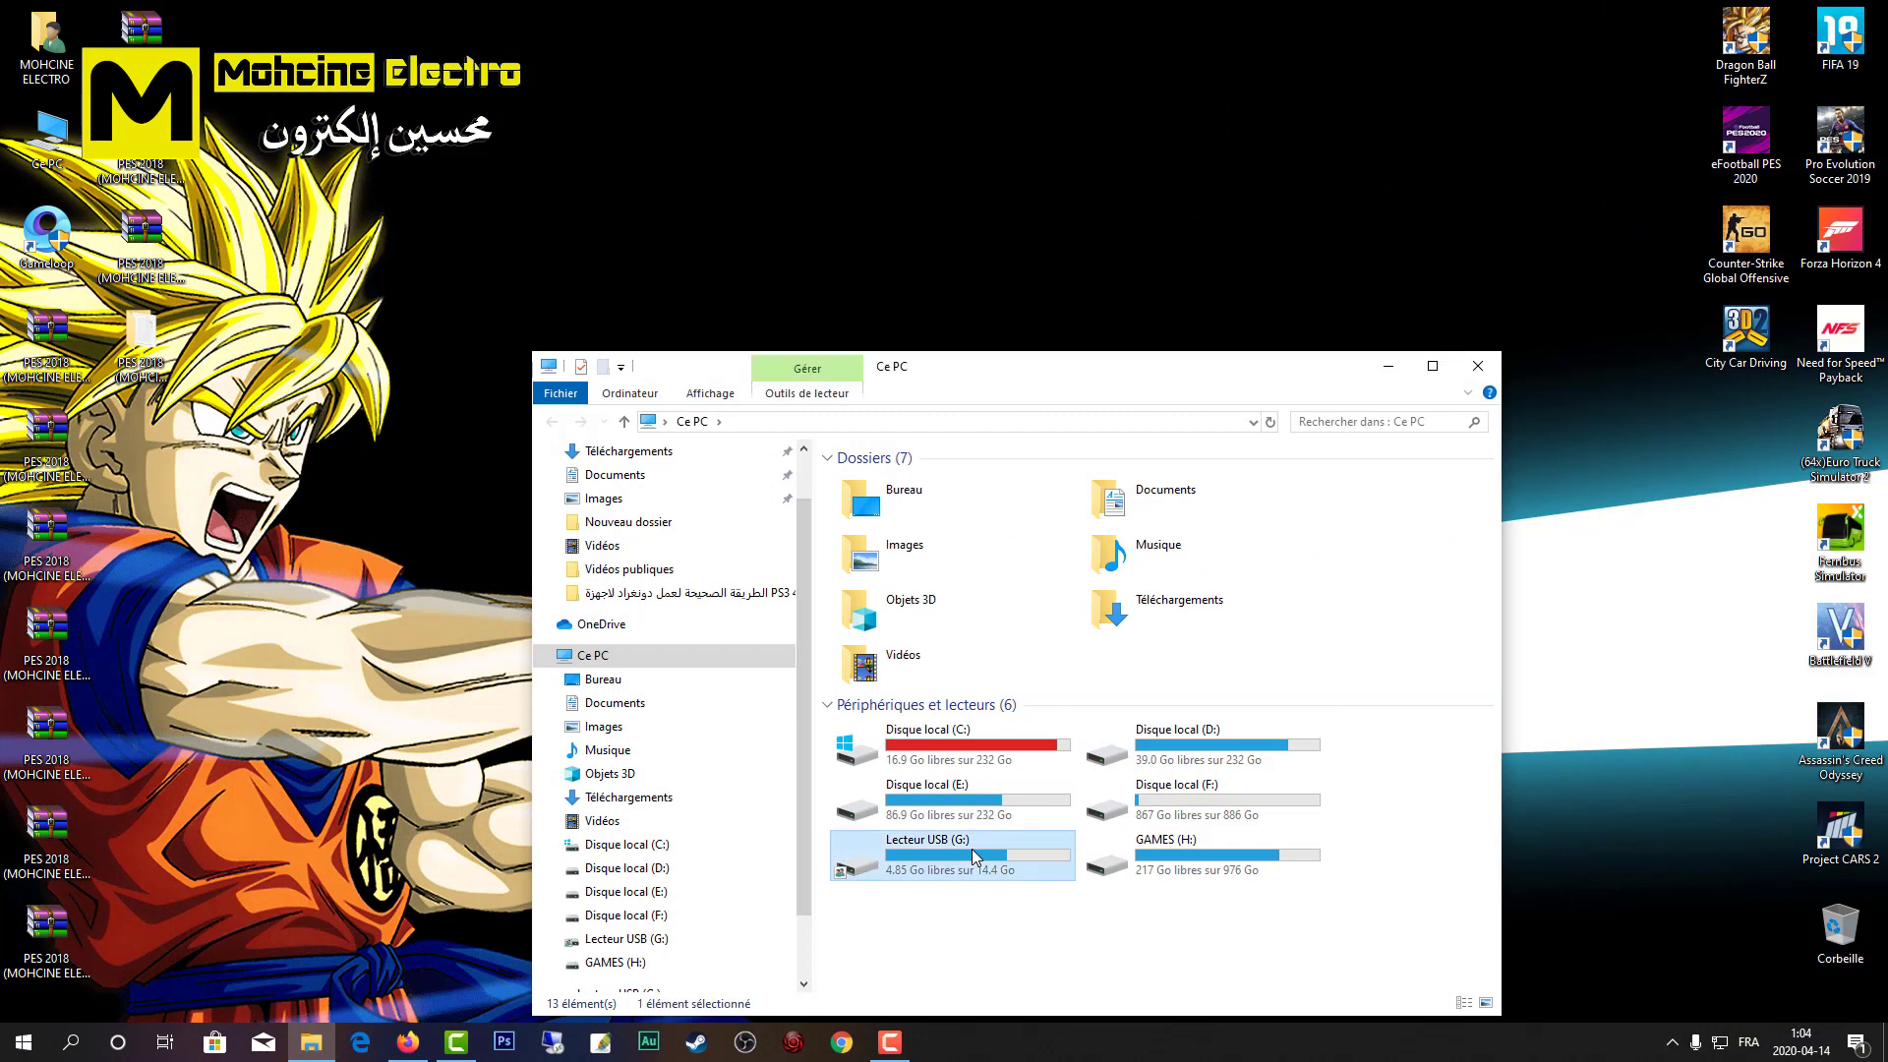
{"action": "right_click", "coordinate": [975, 856]}
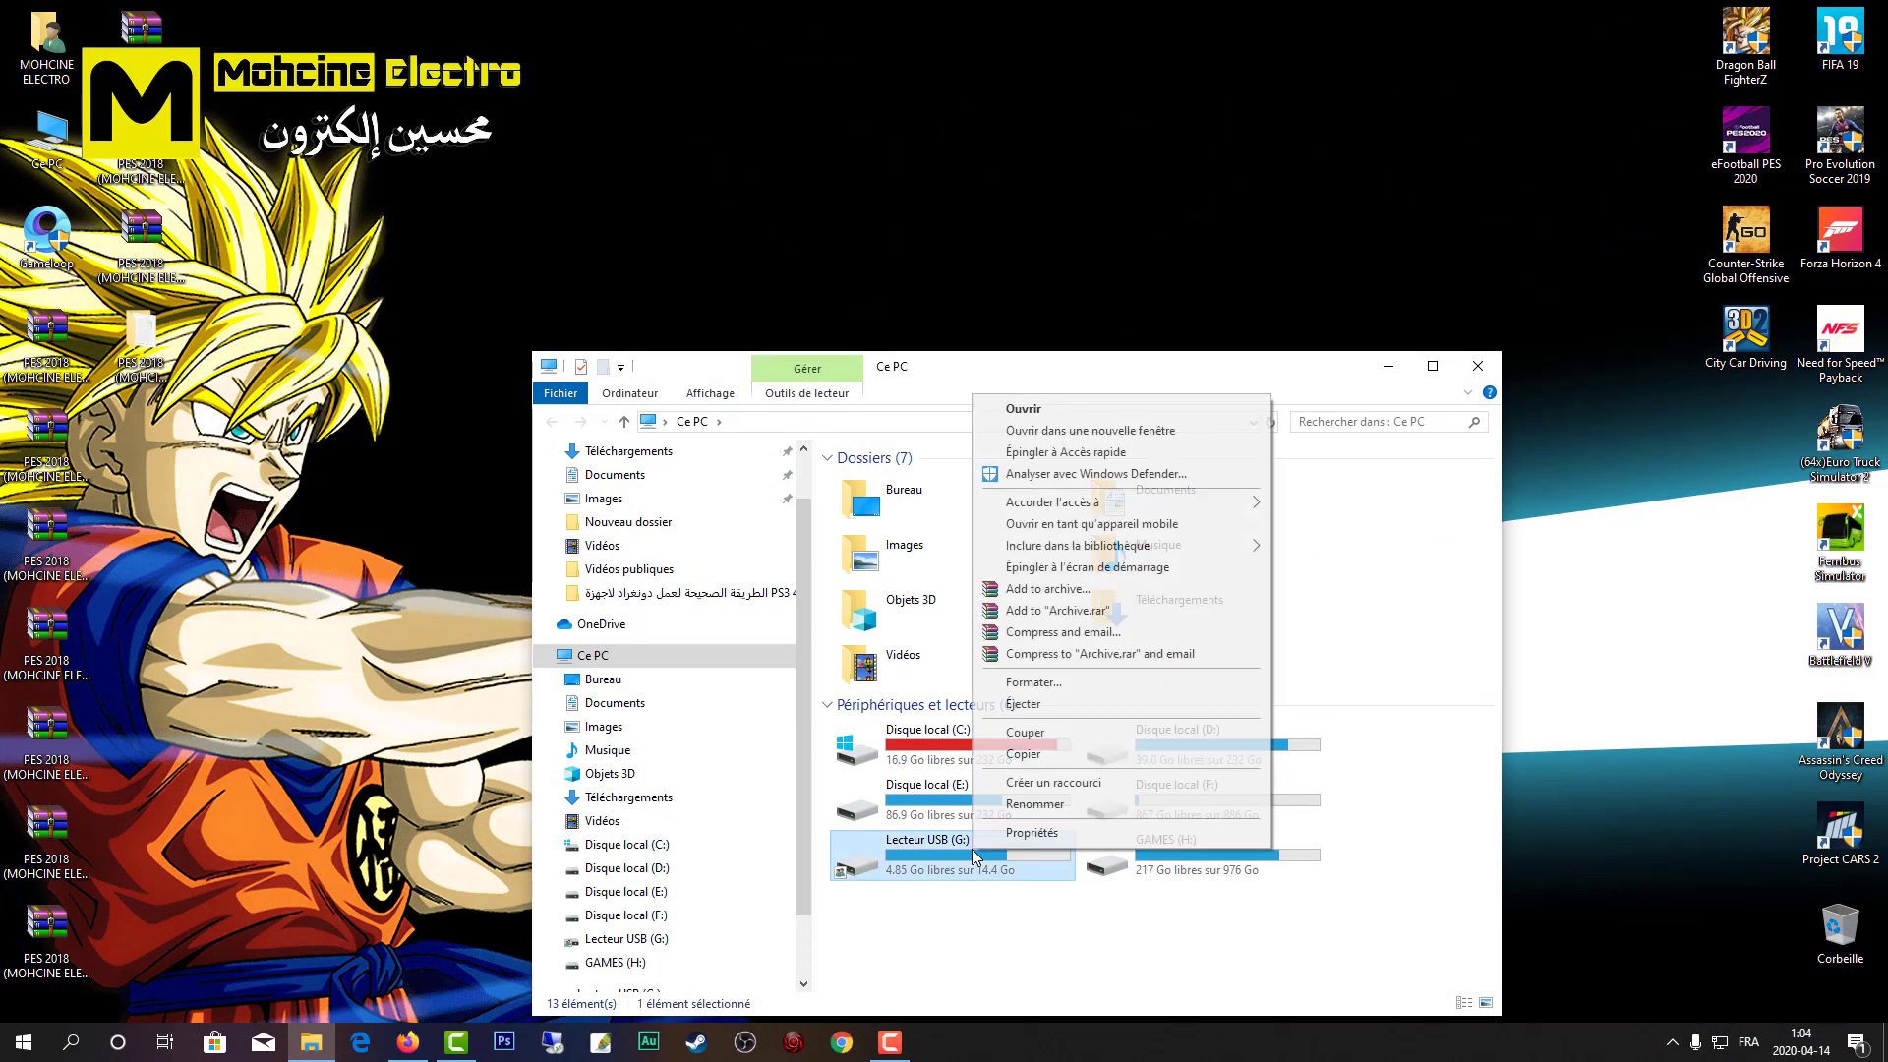
{"action": "left_click", "coordinate": [1028, 706]}
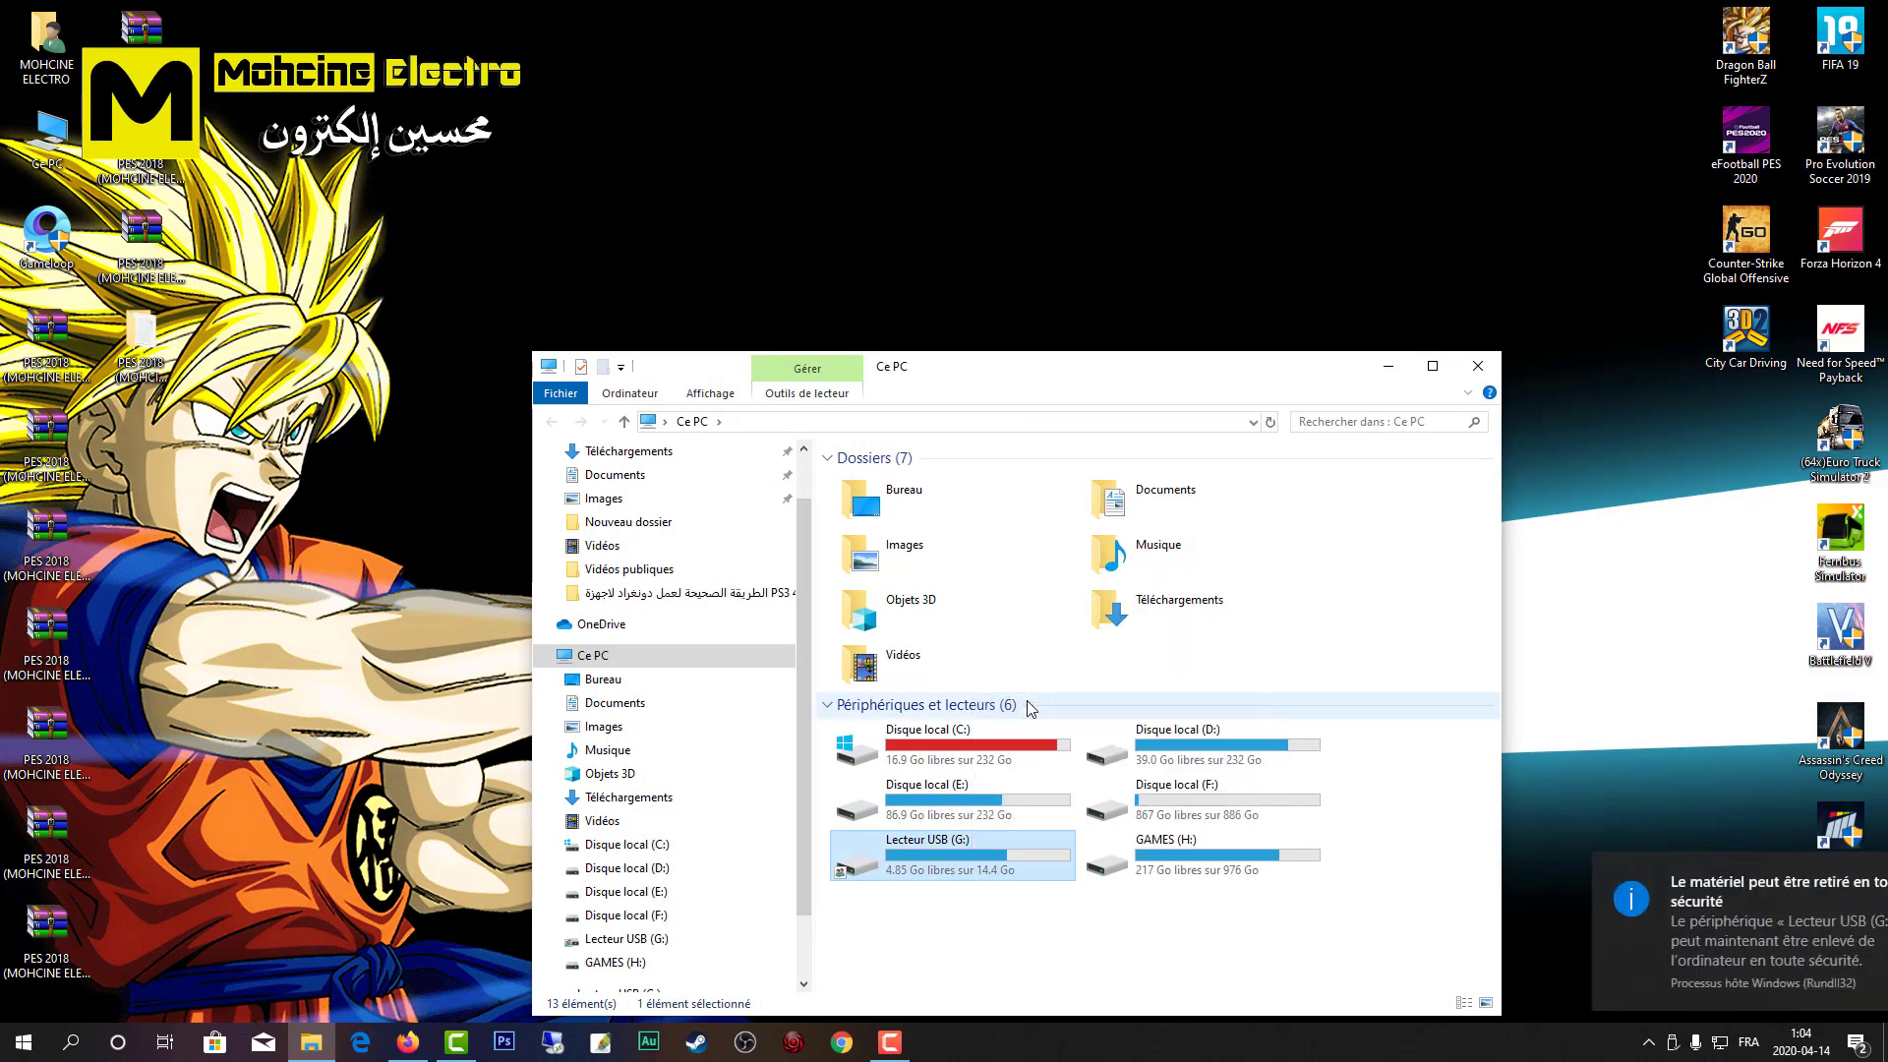
{"action": "left_click", "coordinate": [1478, 367]}
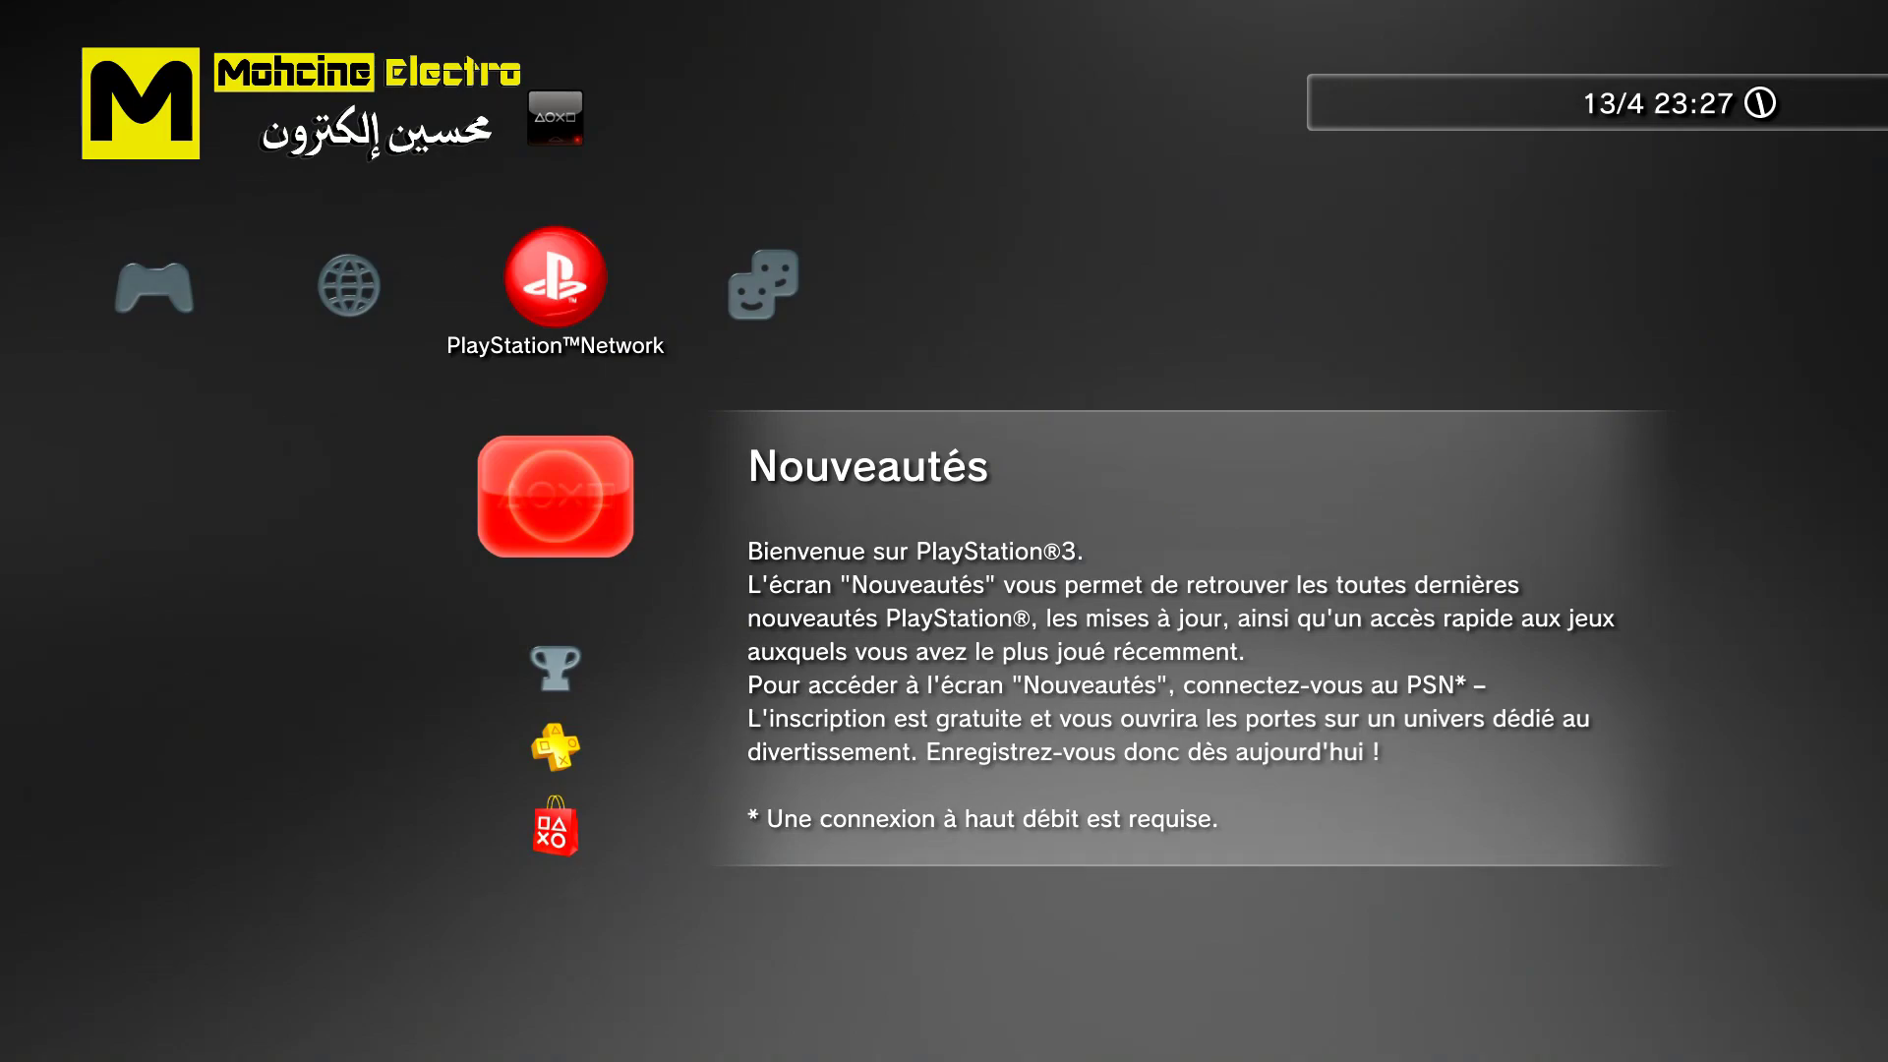
Step: Switch to the PlayStation 3 home menu and go to the Jeu category
{"action": "key", "text": "Left"}
{"action": "key", "text": "Left"}
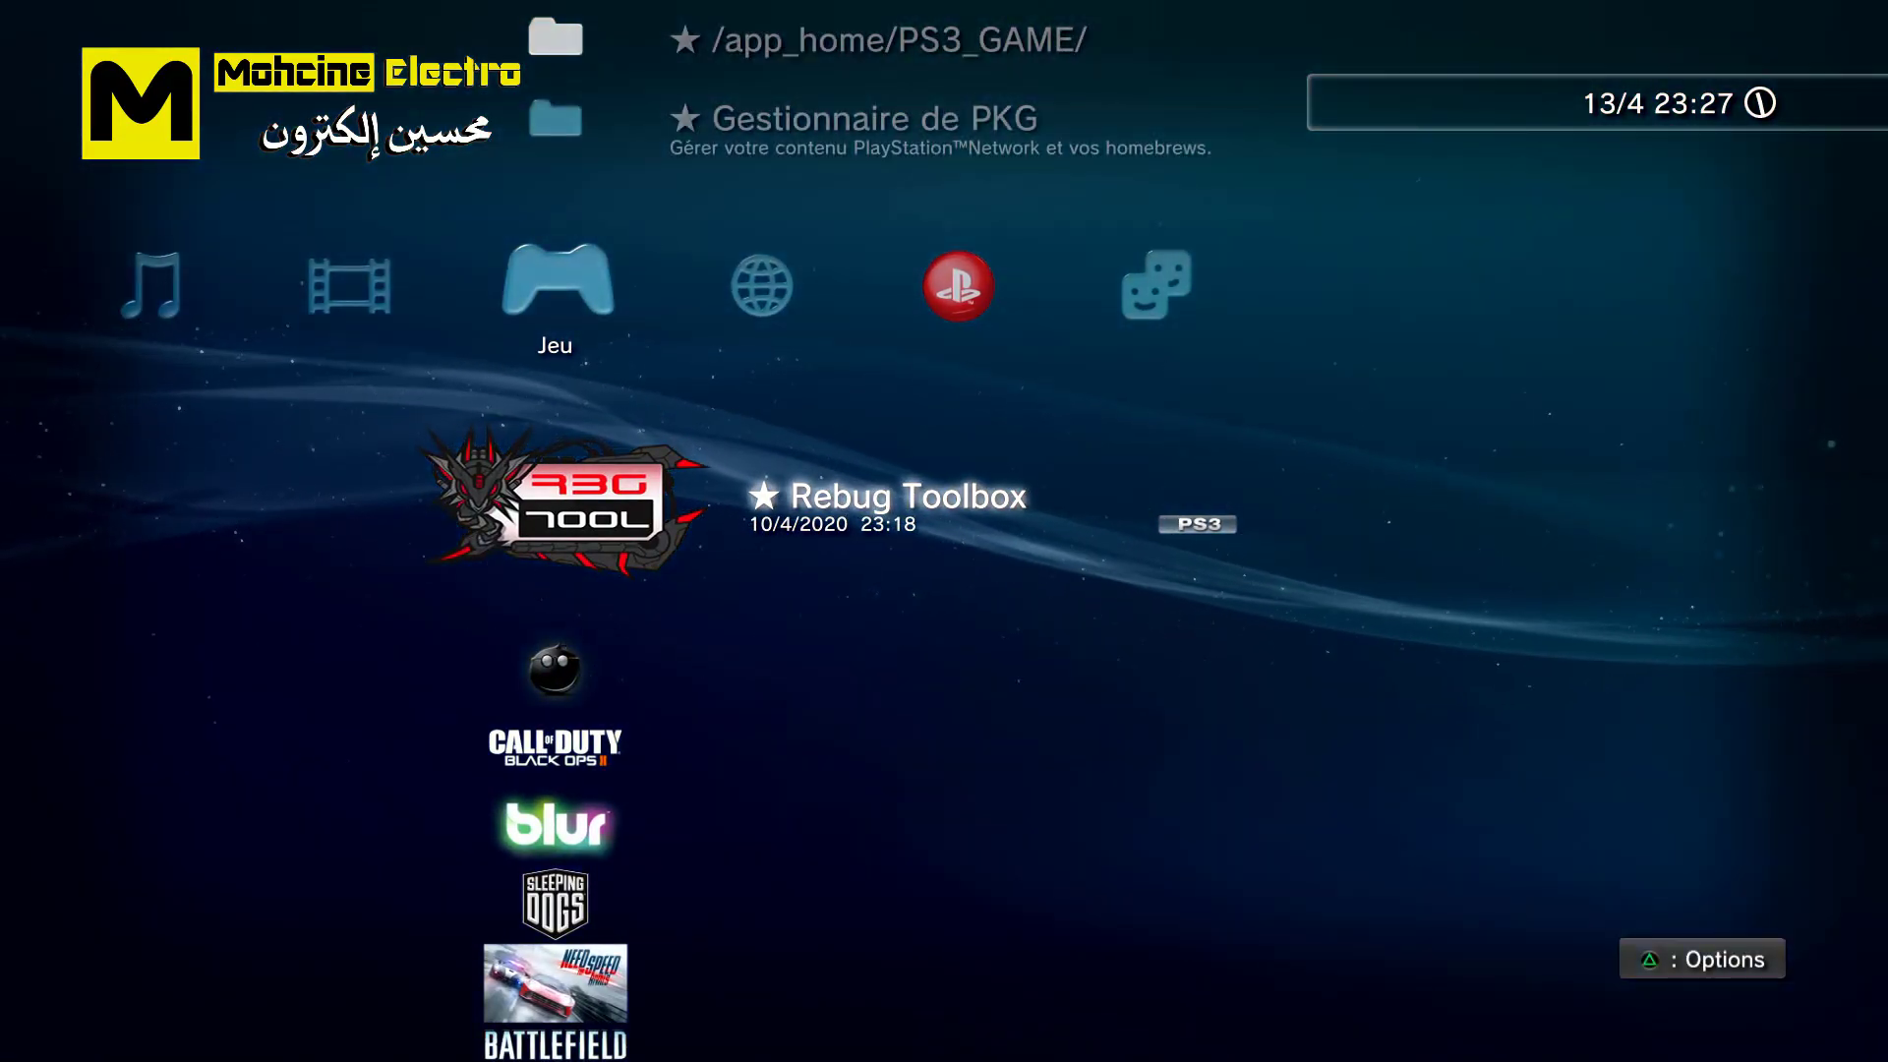
{"action": "key", "text": "Up"}
{"action": "key", "text": "Down"}
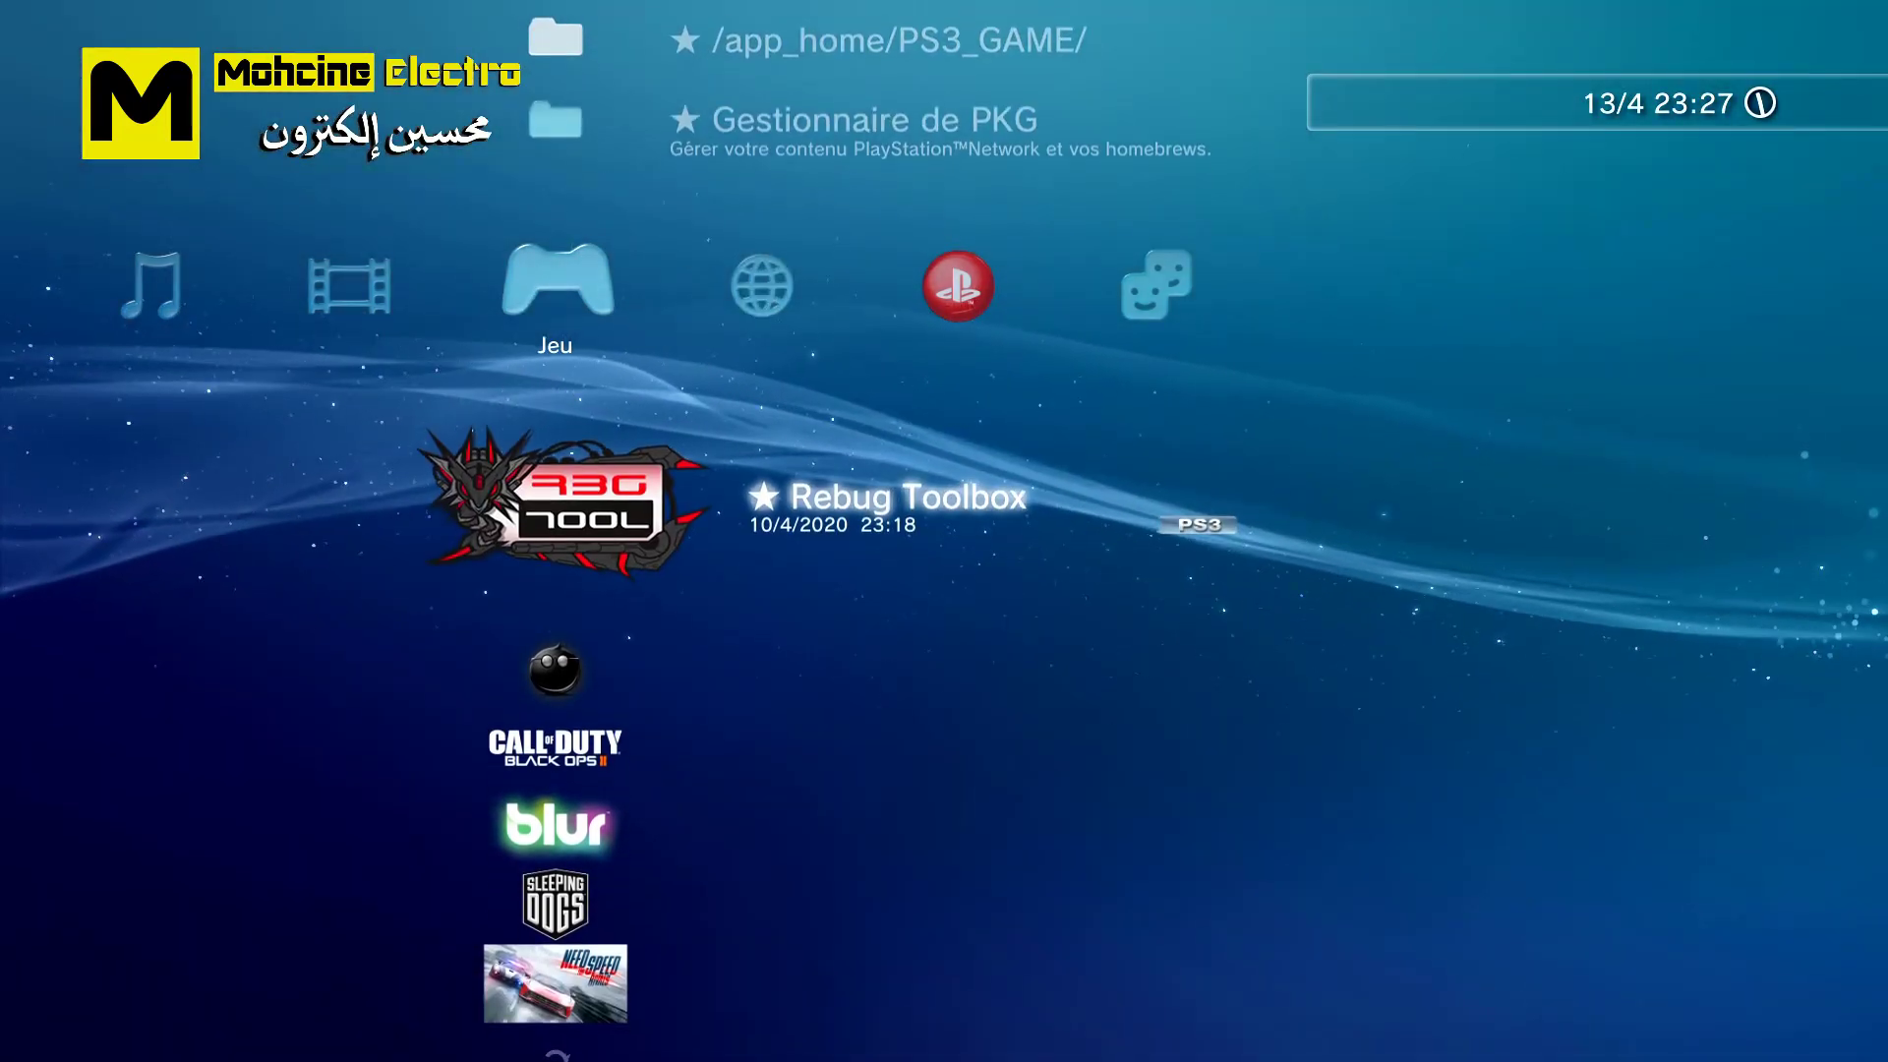
Step: Delete eFootball Pro Evolution Soccer 2020 from the installed games, confirm the deletion and return to the game list
{"action": "key", "text": "Down"}
{"action": "key", "text": "Down"}
{"action": "key", "text": "Down"}
{"action": "key", "text": "Down"}
{"action": "key", "text": "Down"}
{"action": "key", "text": "Down"}
{"action": "key", "text": "Down"}
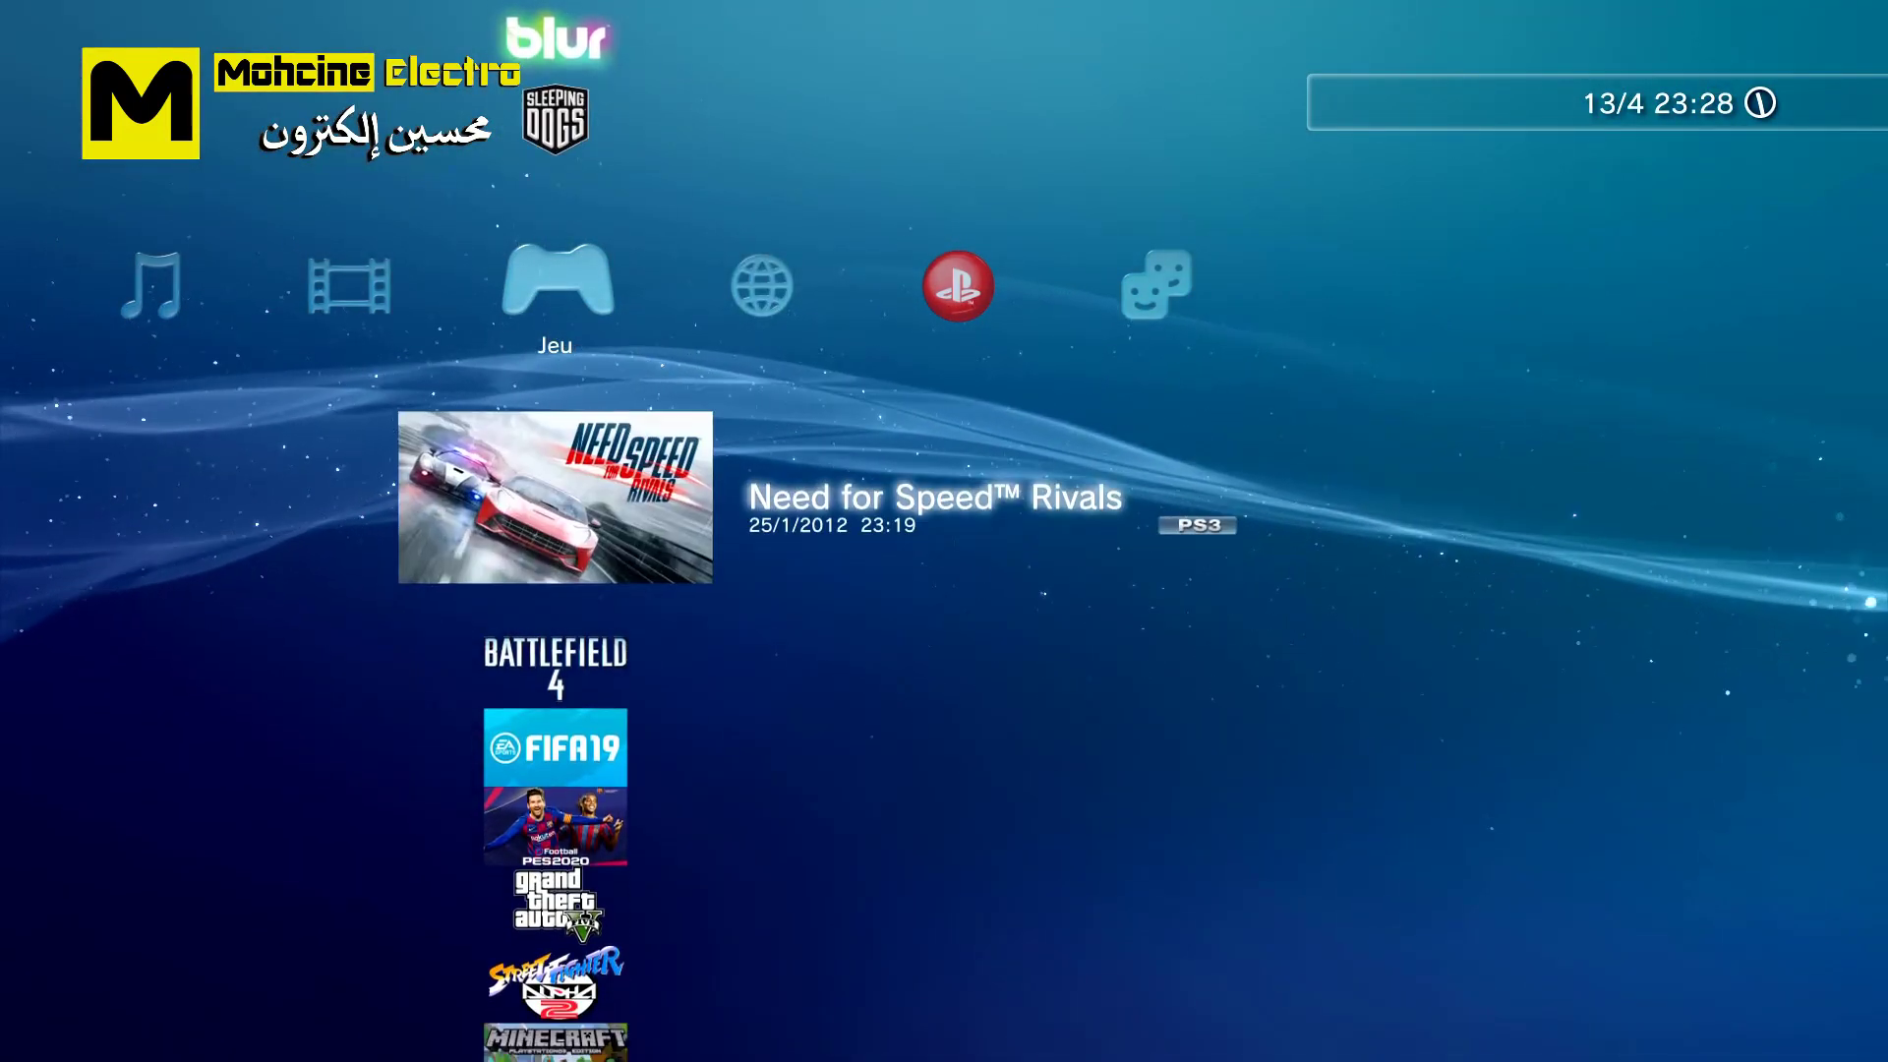
{"action": "key", "text": "Down"}
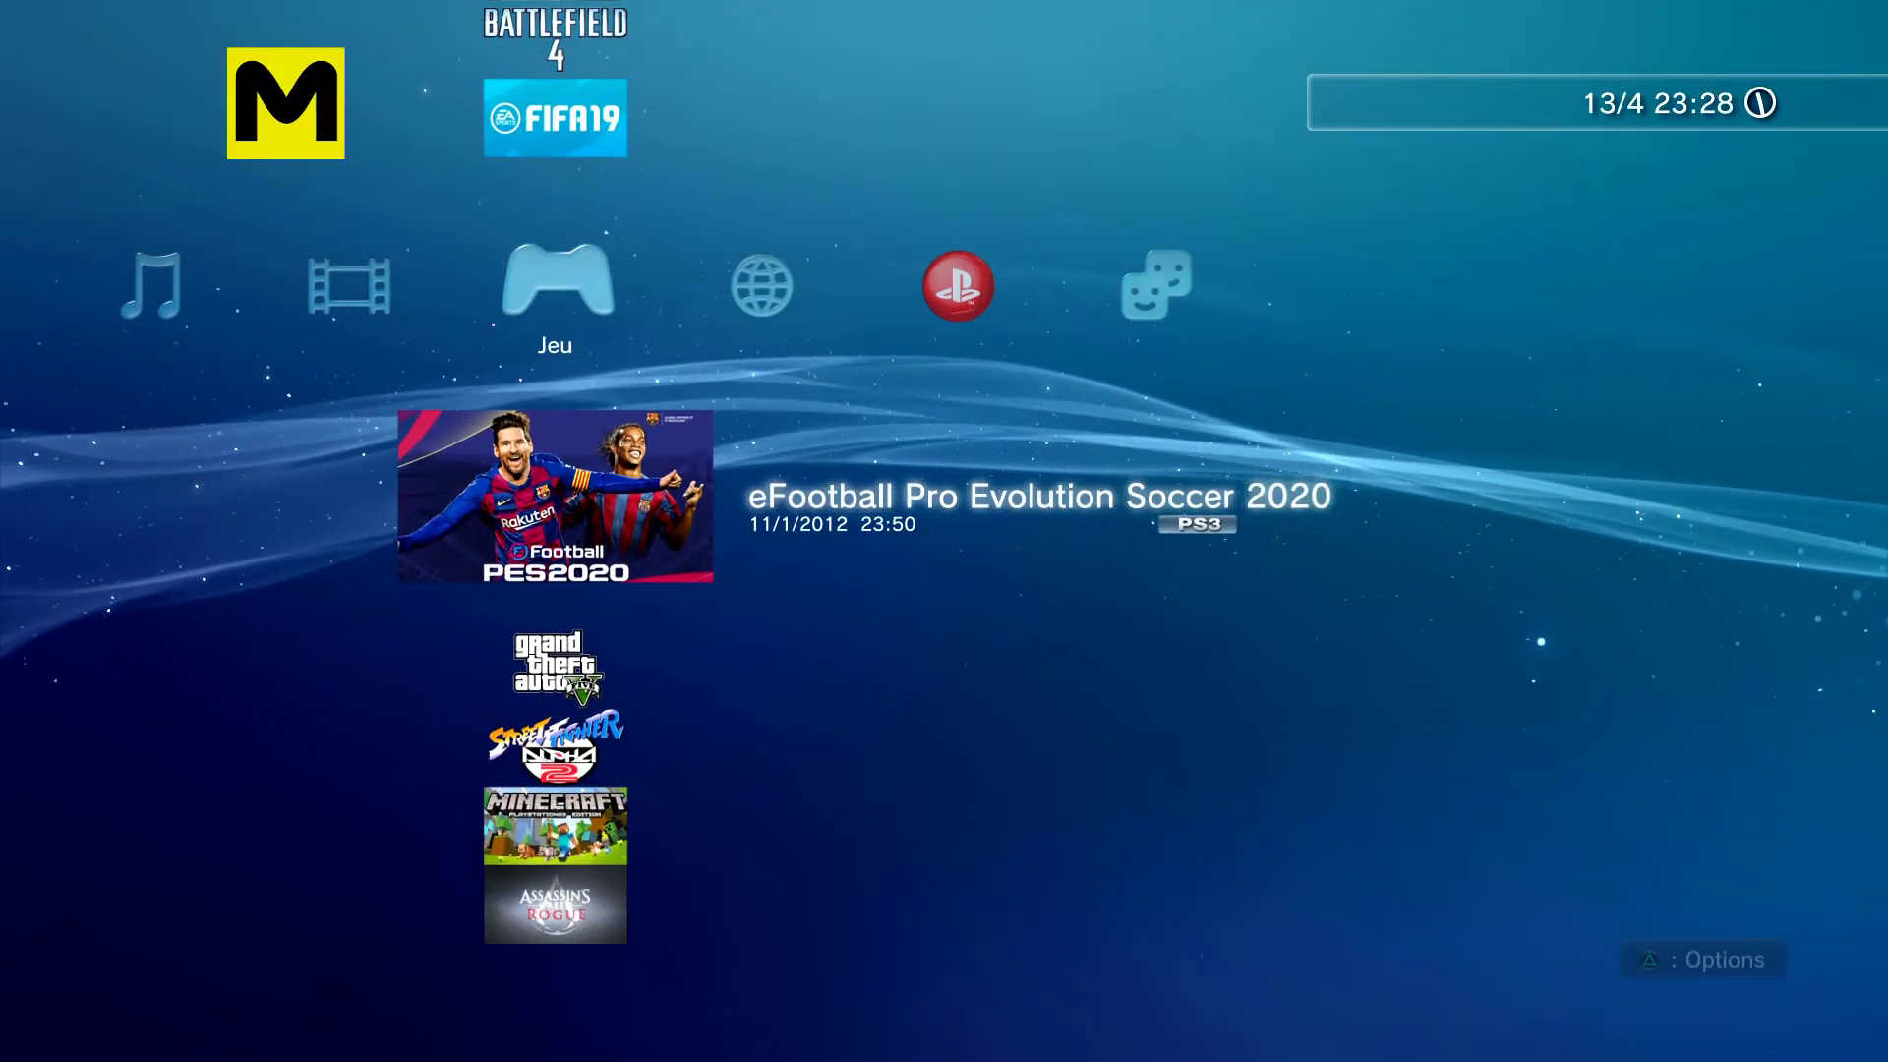
{"action": "key", "text": "Return"}
{"action": "key", "text": "Up"}
{"action": "key", "text": "Menu"}
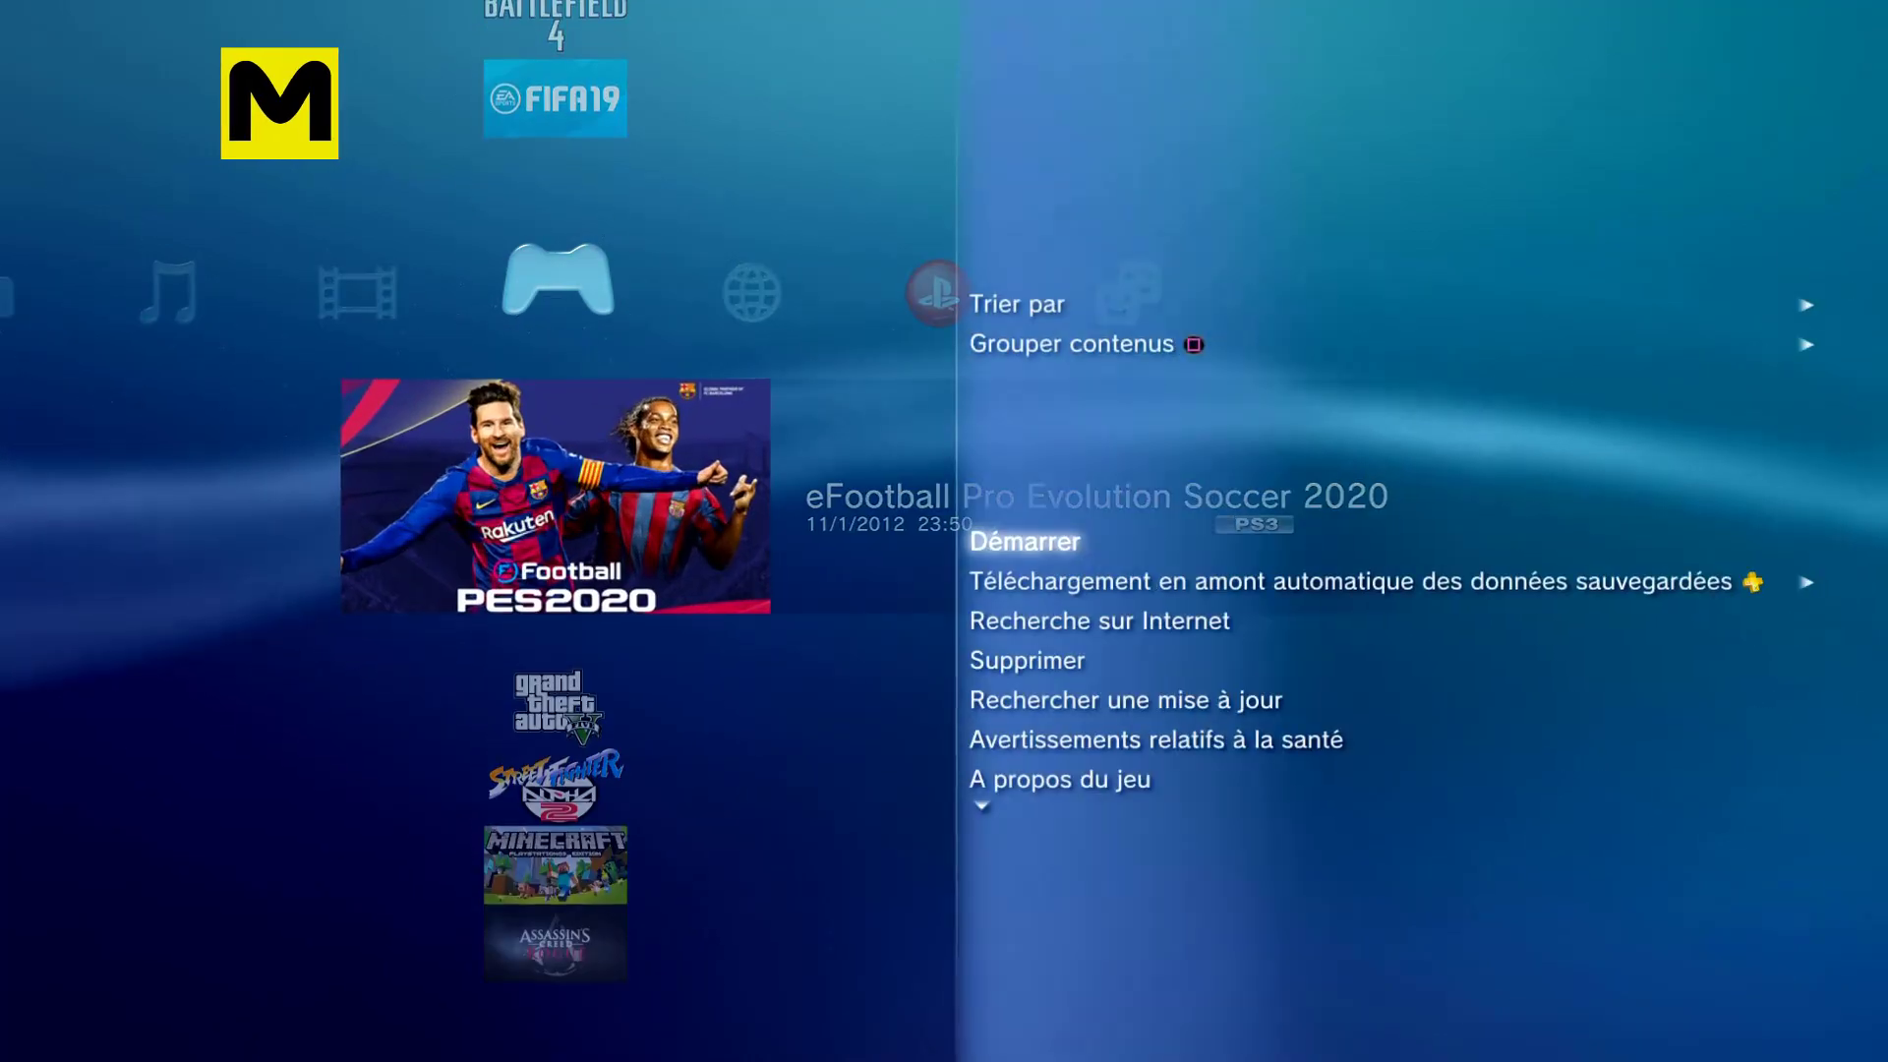
{"action": "key", "text": "Down"}
{"action": "key", "text": "Down"}
{"action": "key", "text": "Down"}
{"action": "key", "text": "Return"}
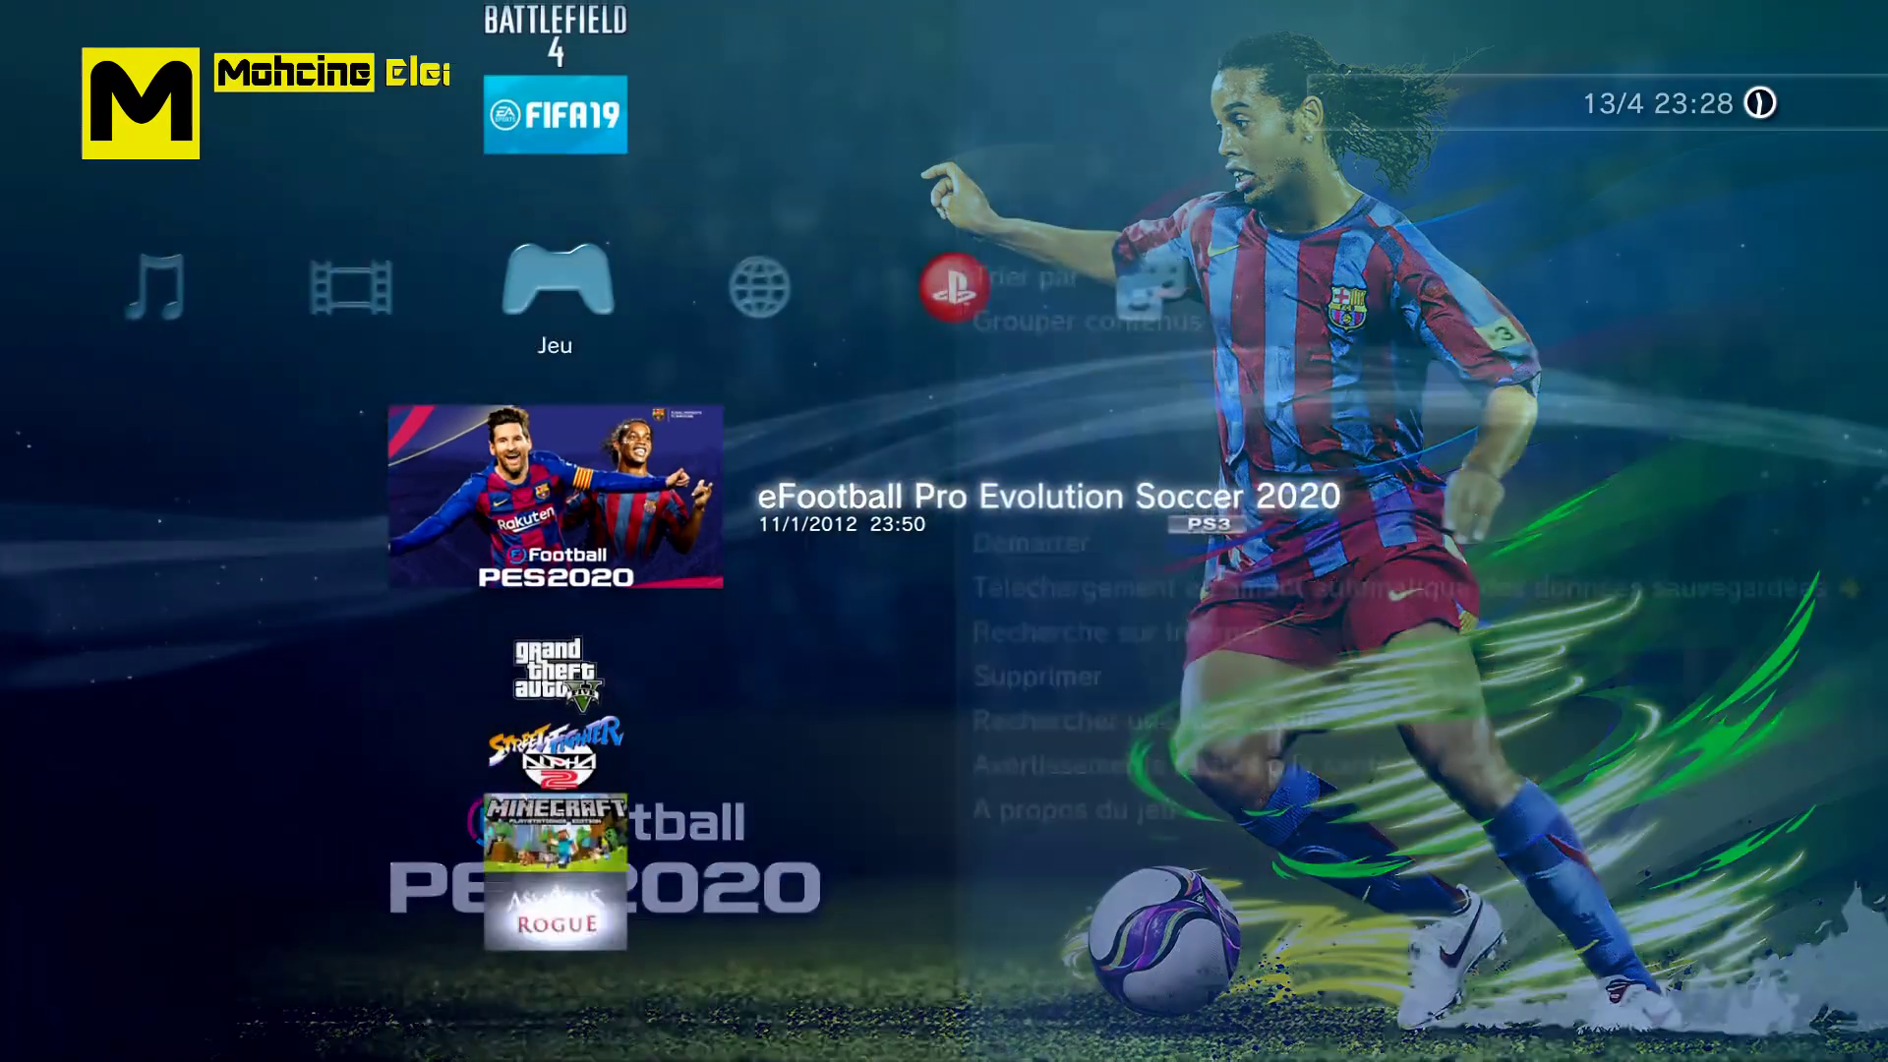
{"action": "key", "text": "Left"}
{"action": "key", "text": "Return"}
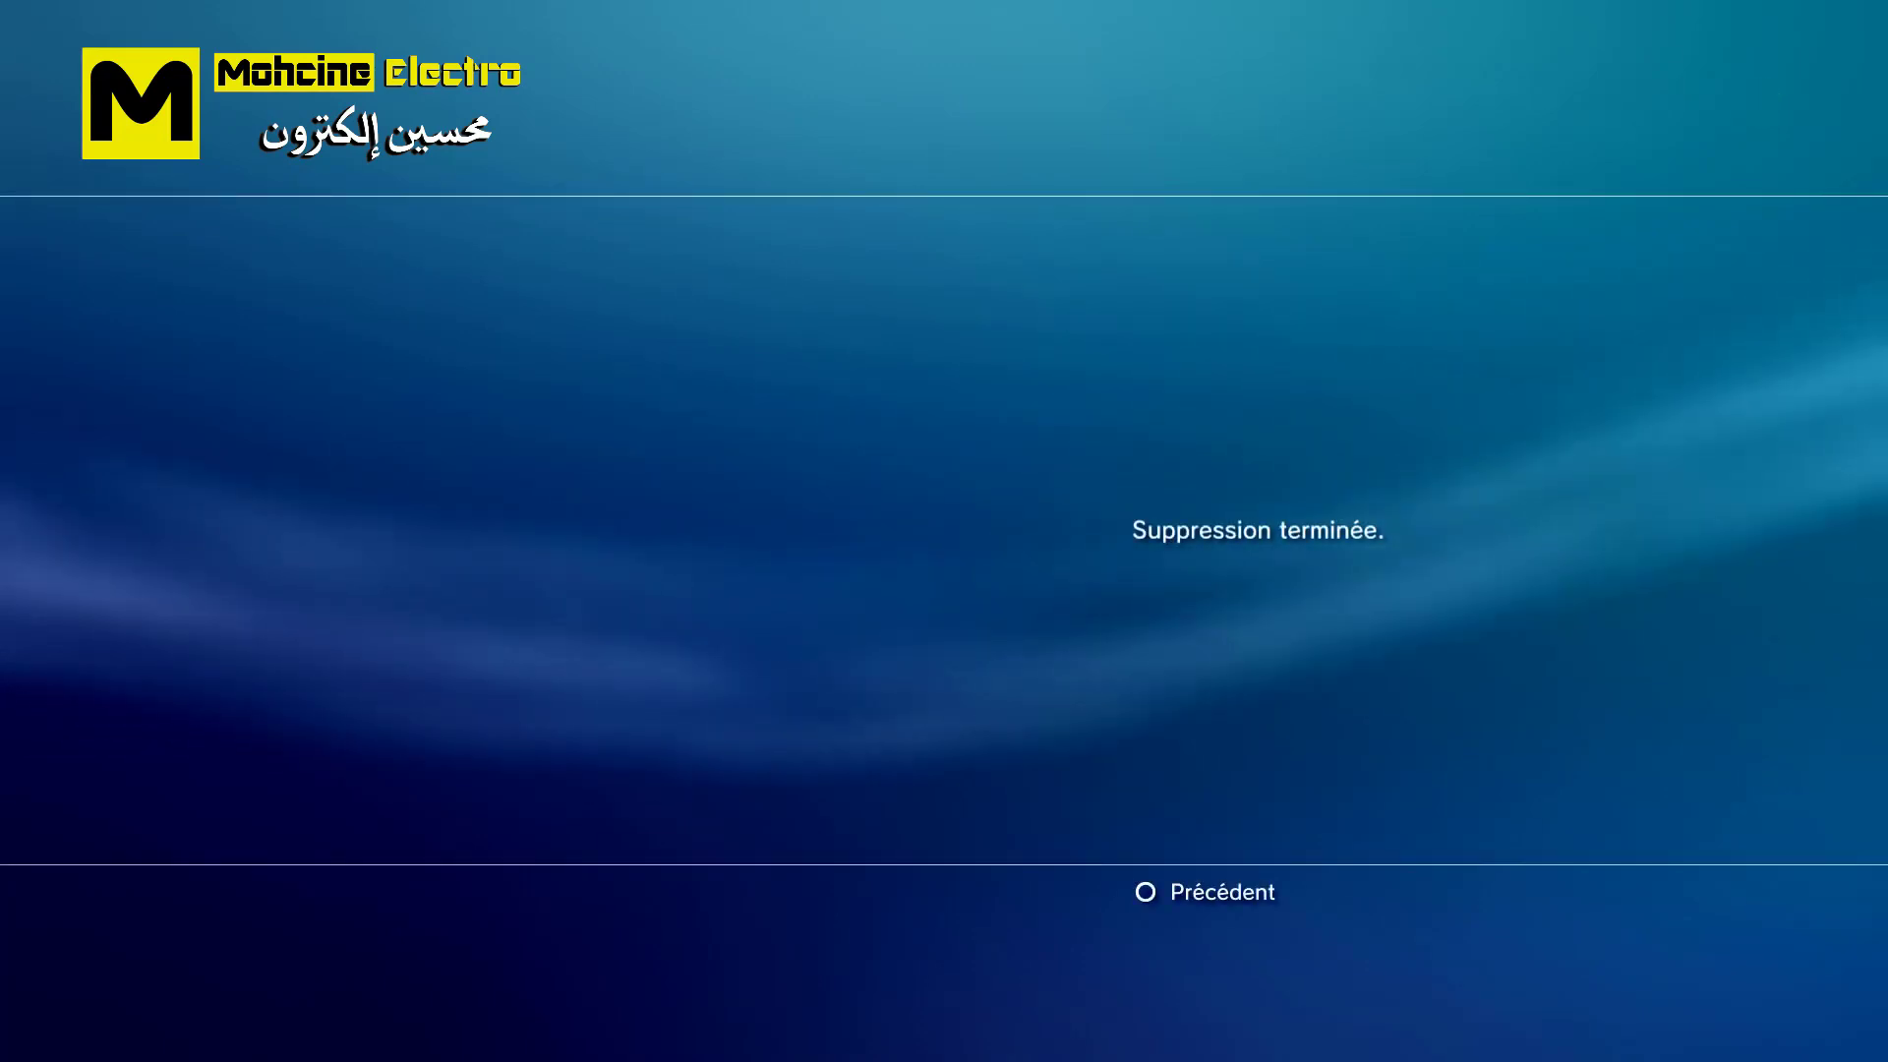
{"action": "key", "text": "Escape"}
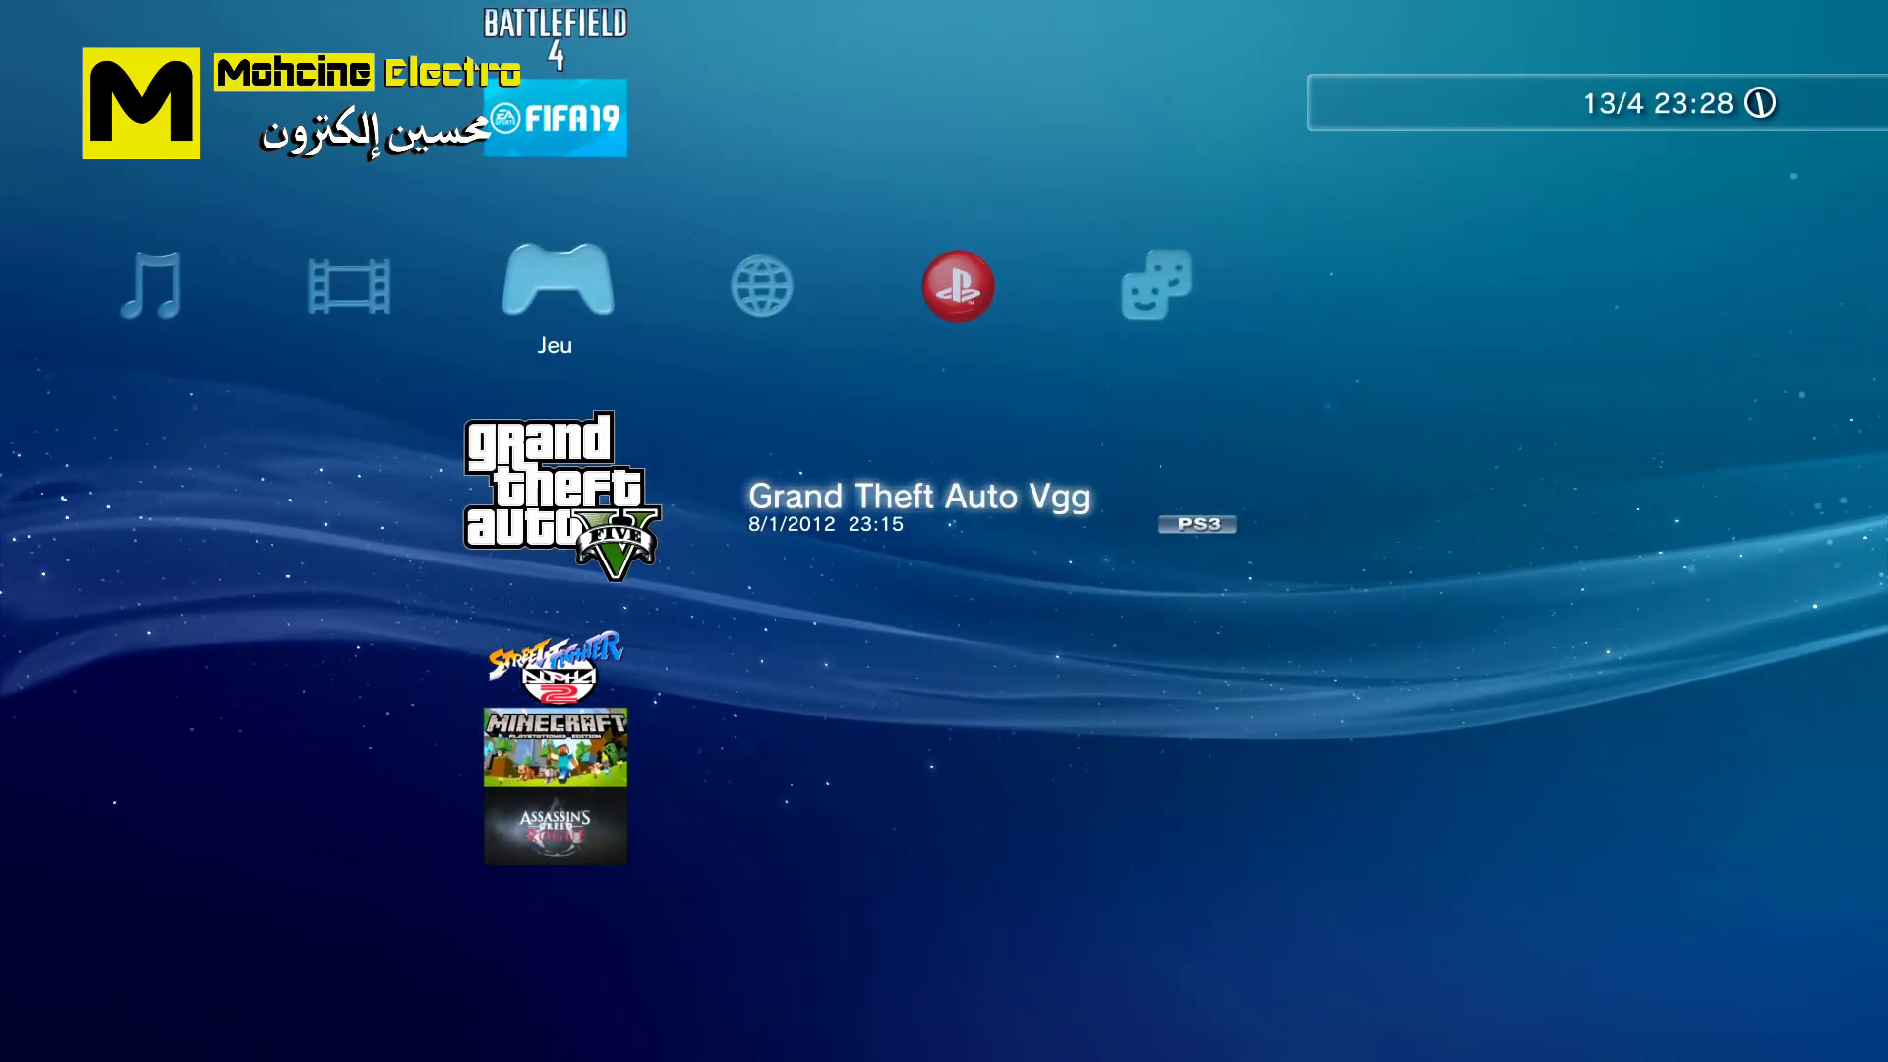
Step: Launch mmCM from the Jeu category
{"action": "key", "text": "Up"}
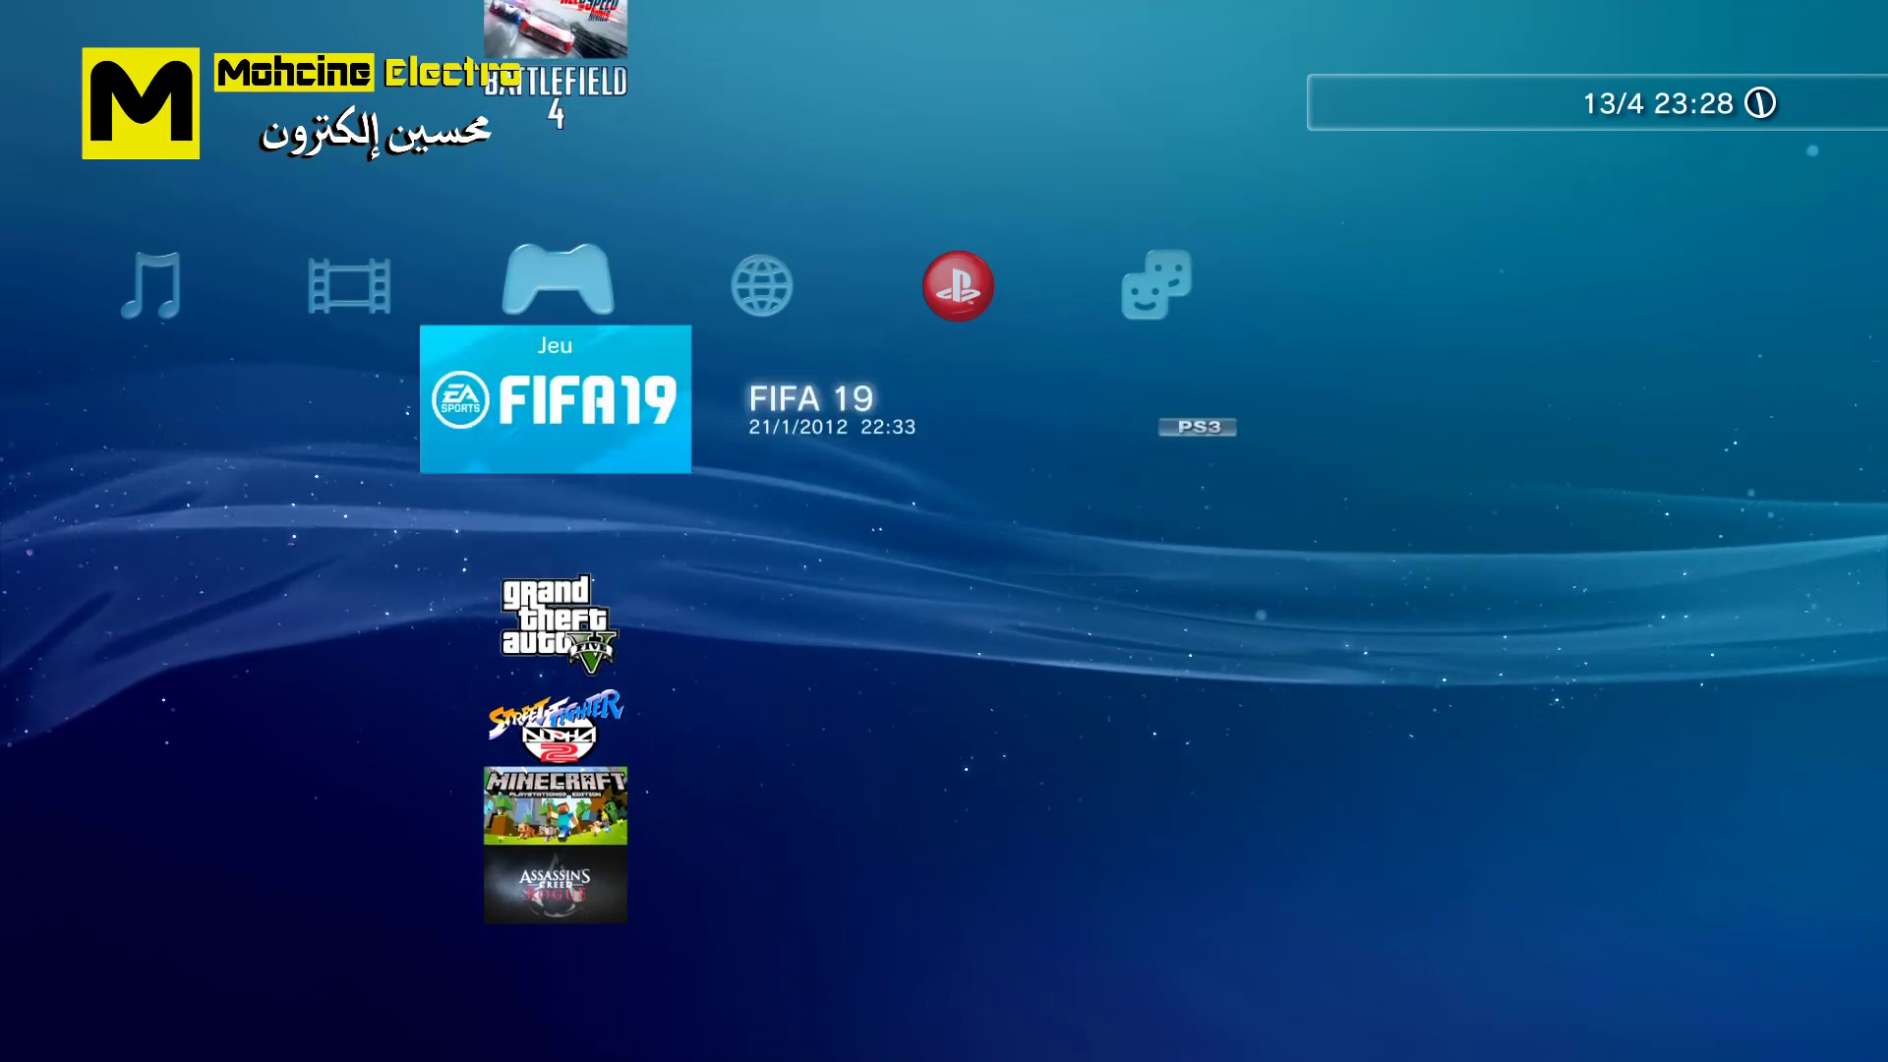
{"action": "key", "text": "Up"}
{"action": "key", "text": "Up"}
{"action": "key", "text": "Up"}
{"action": "key", "text": "Up"}
{"action": "key", "text": "Up"}
{"action": "key", "text": "Up"}
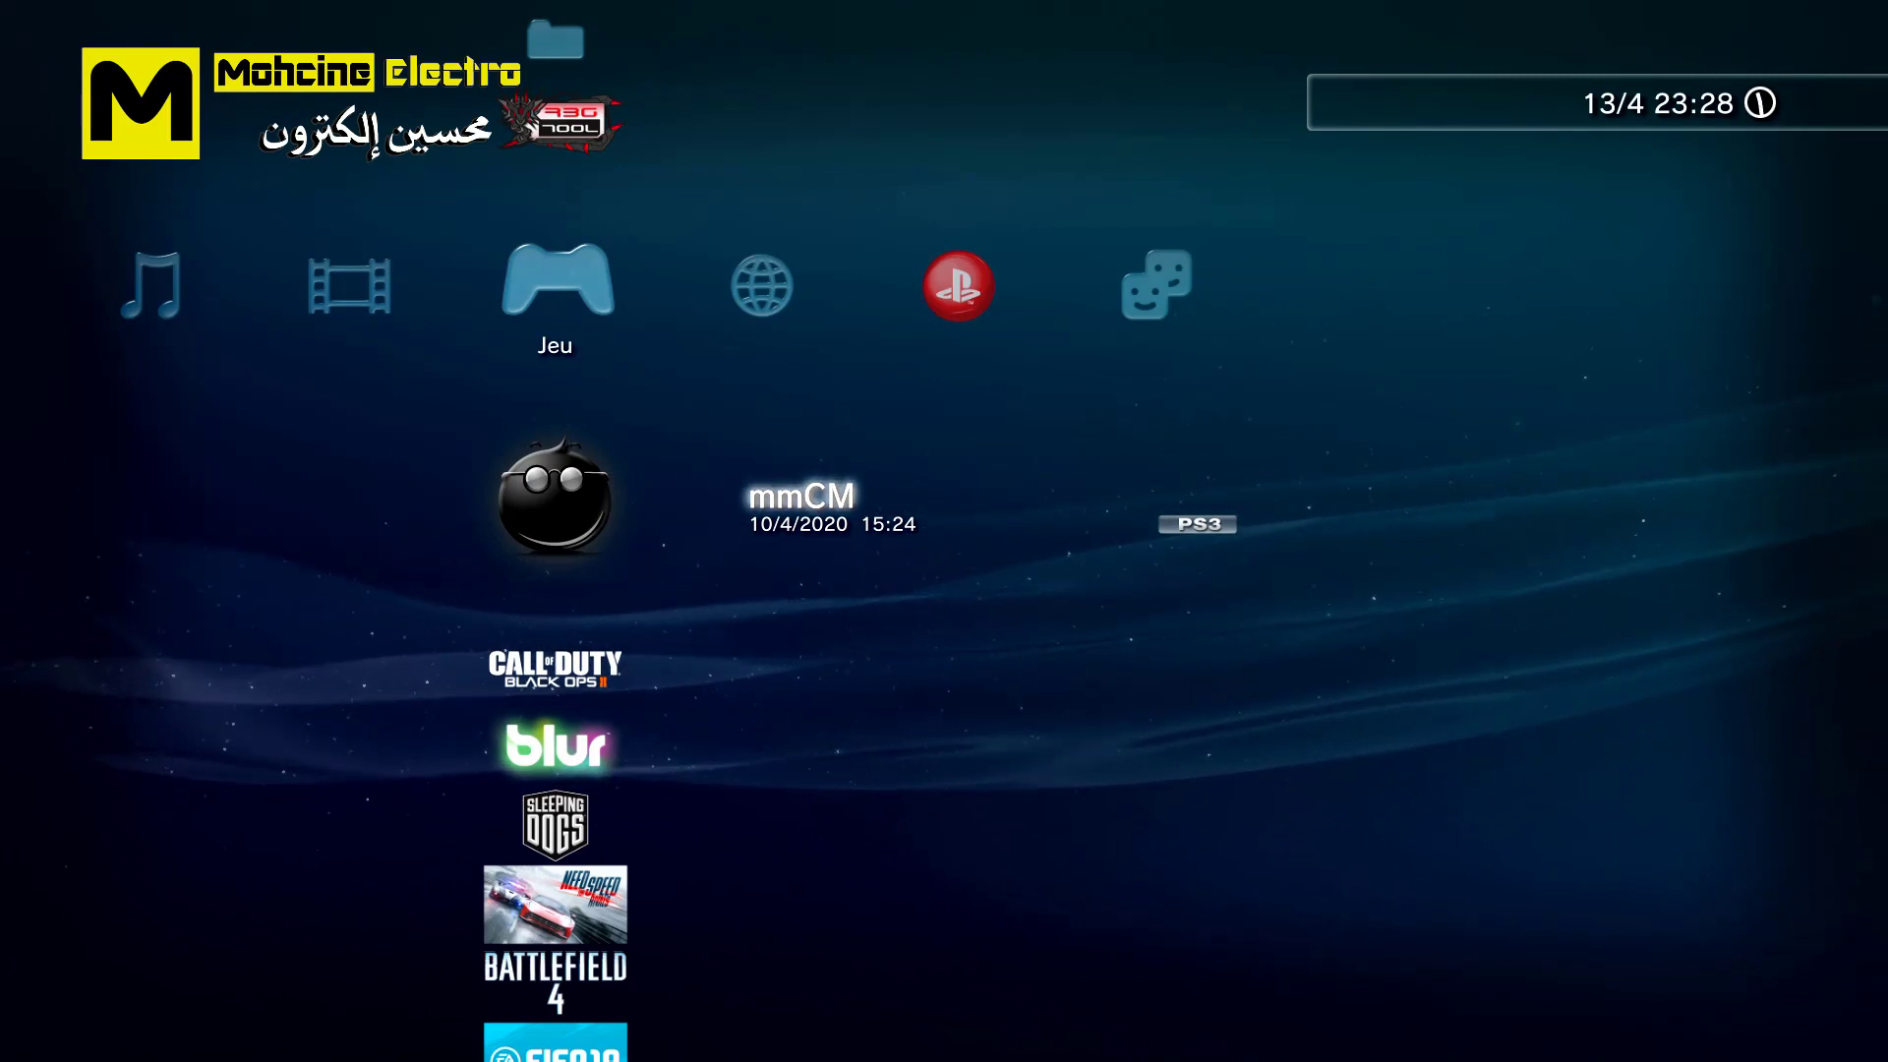
{"action": "key", "text": "Return"}
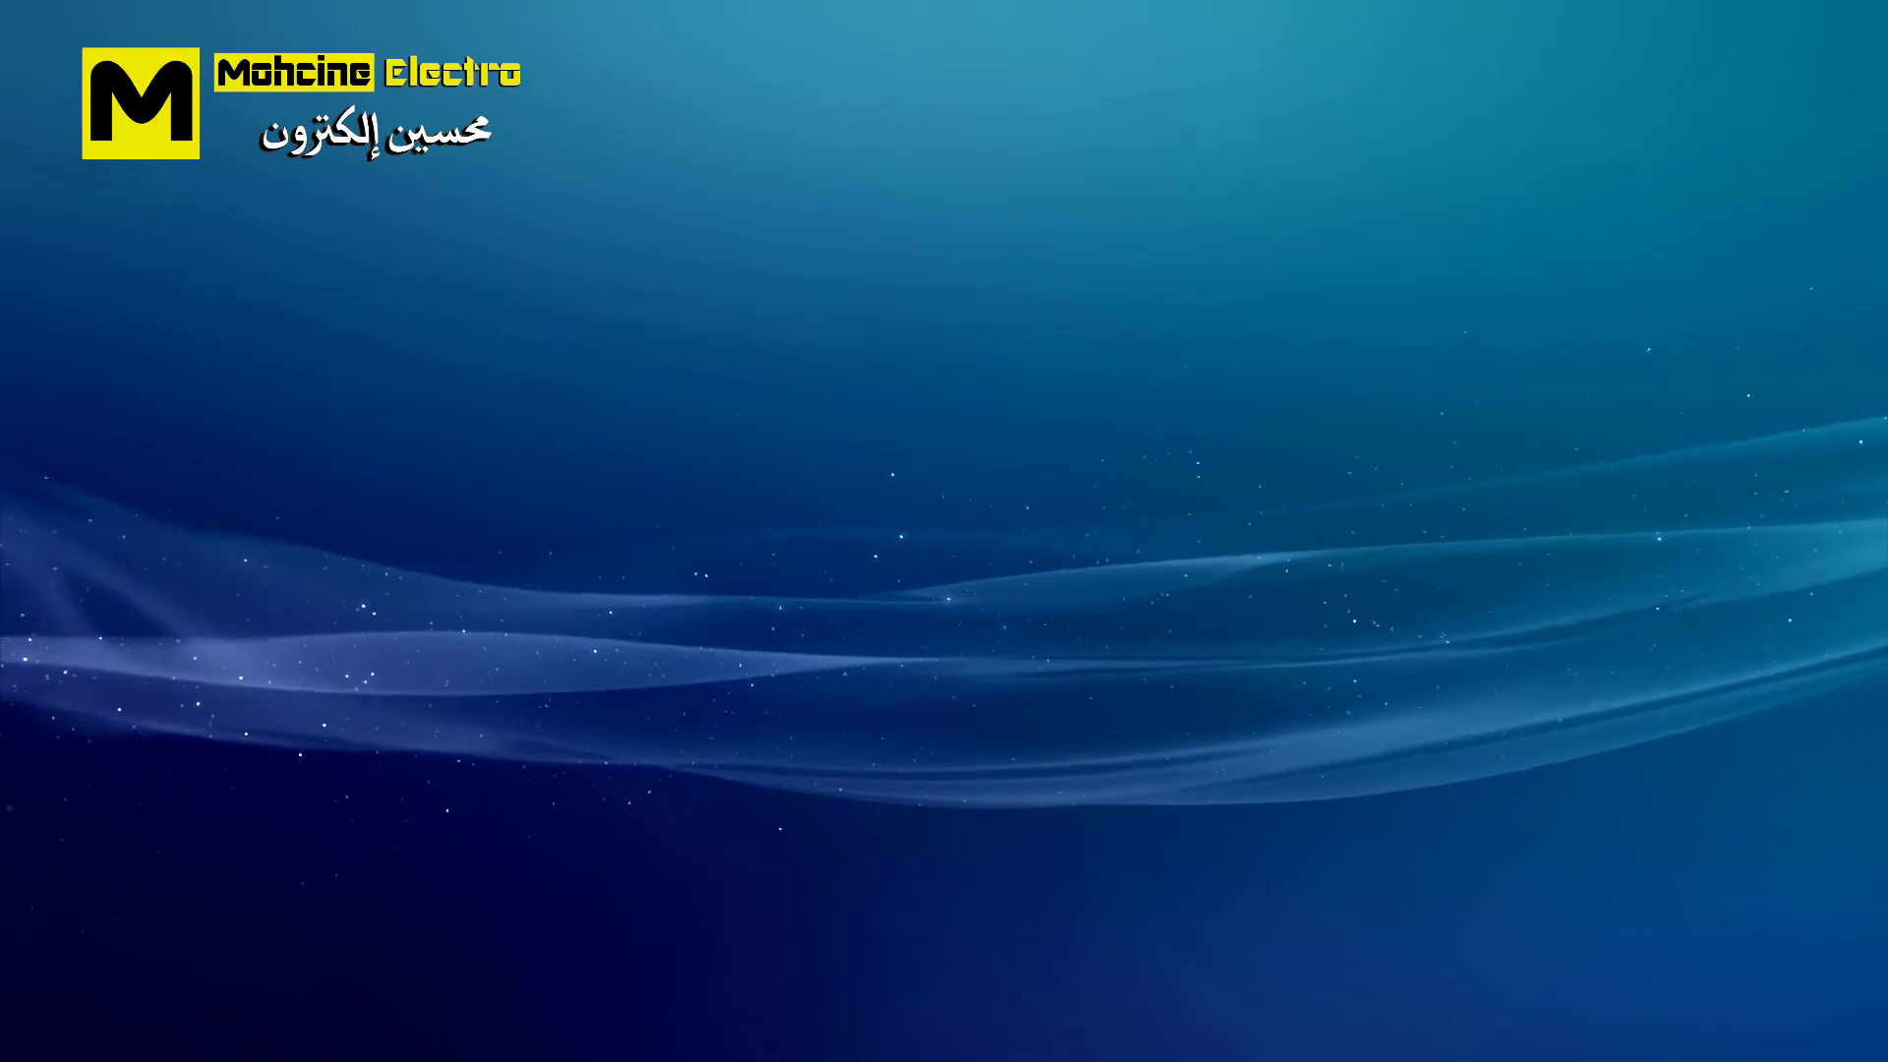